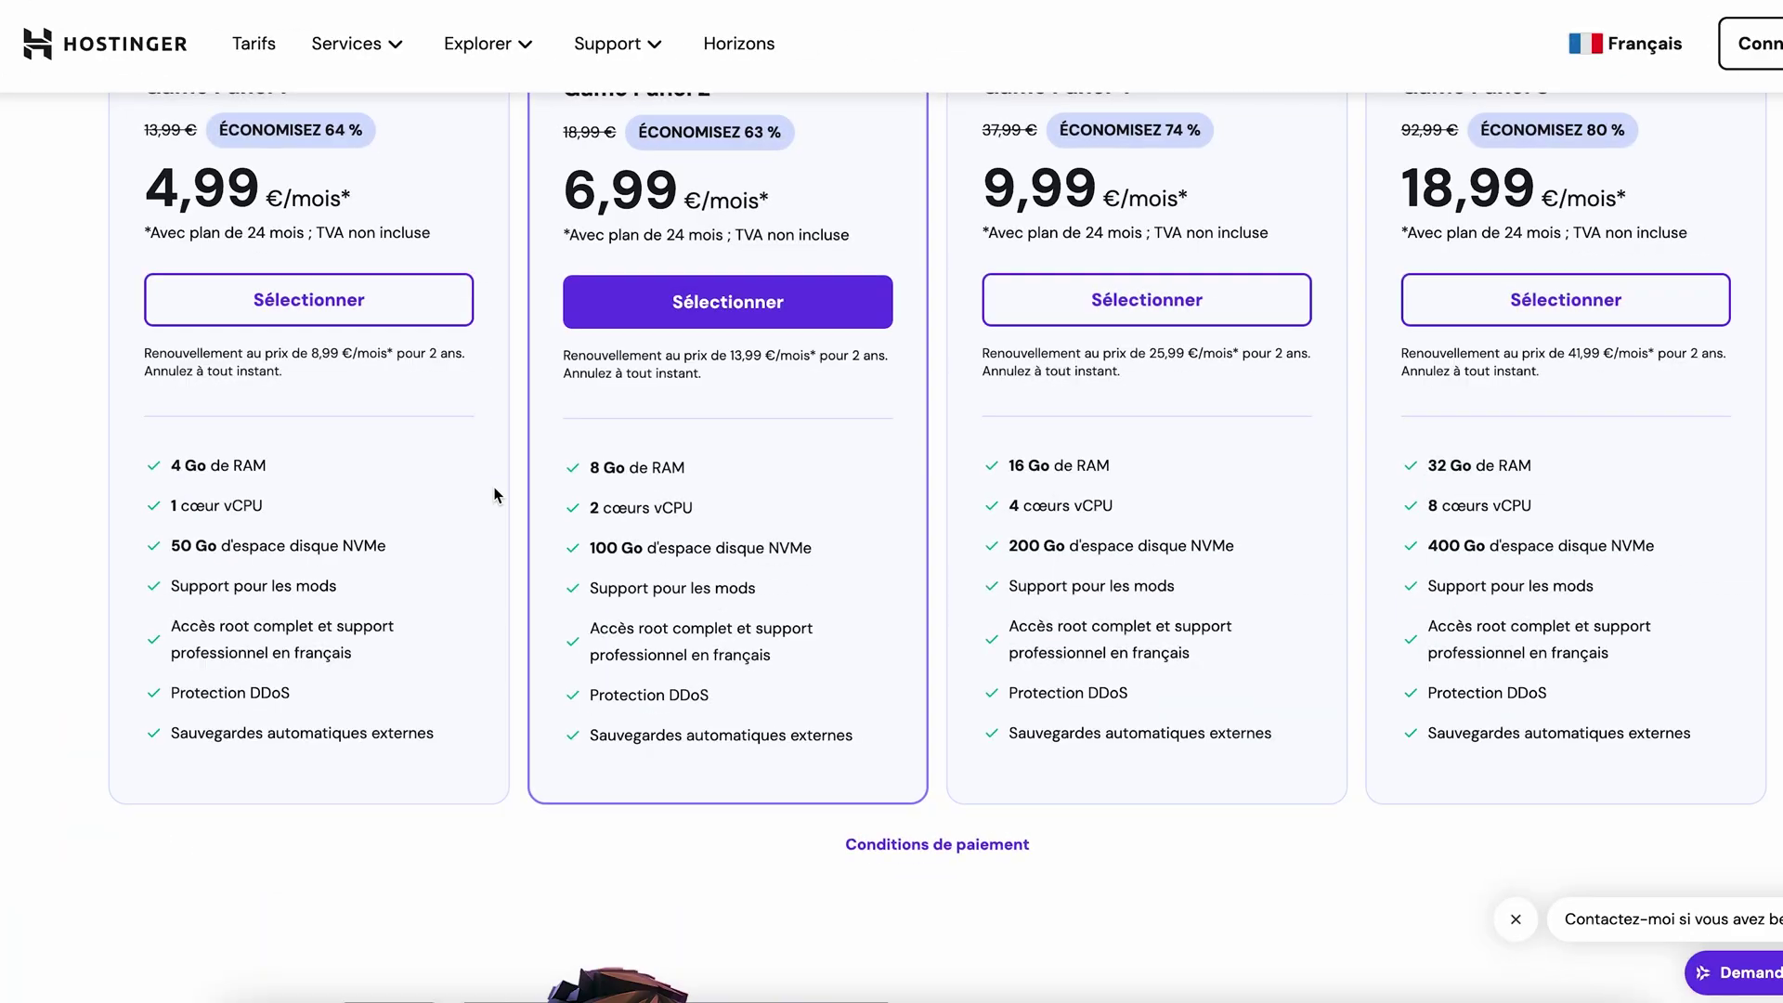
Step: Choose the 24-month Game Panel 2 hosting plan and apply the promo code JEUFR10 to the order
scroll(497, 495, "up", 3)
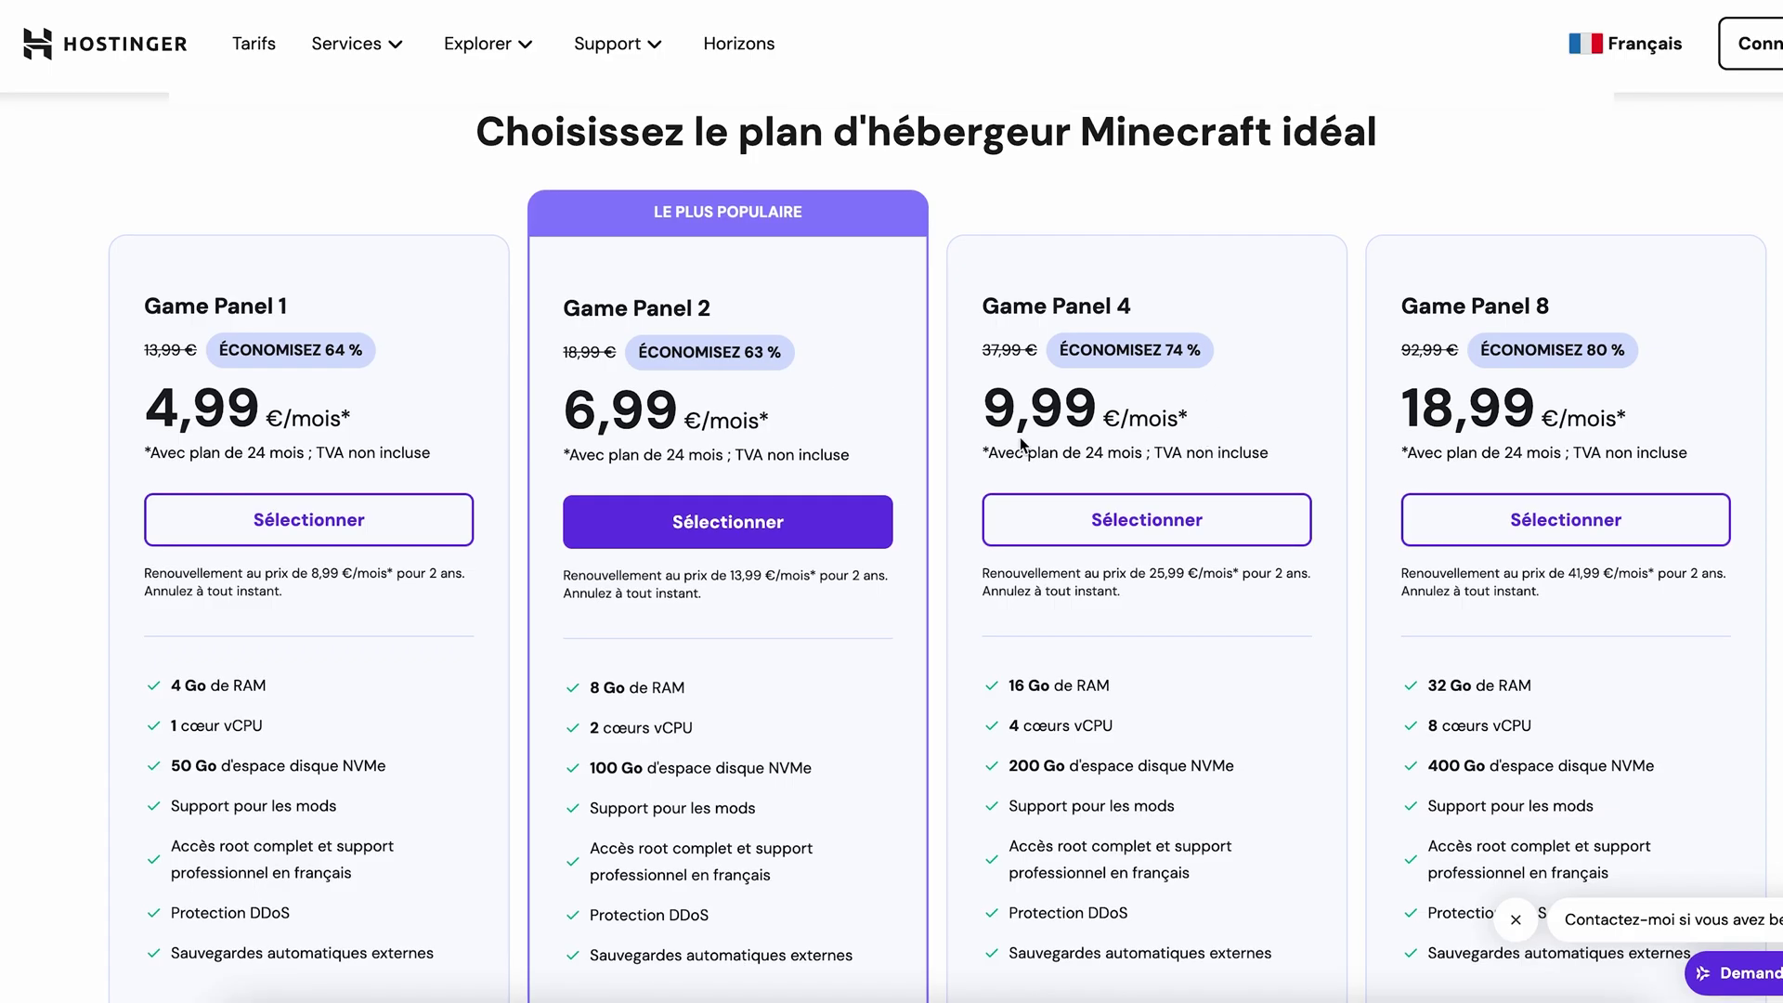
left_click(756, 517)
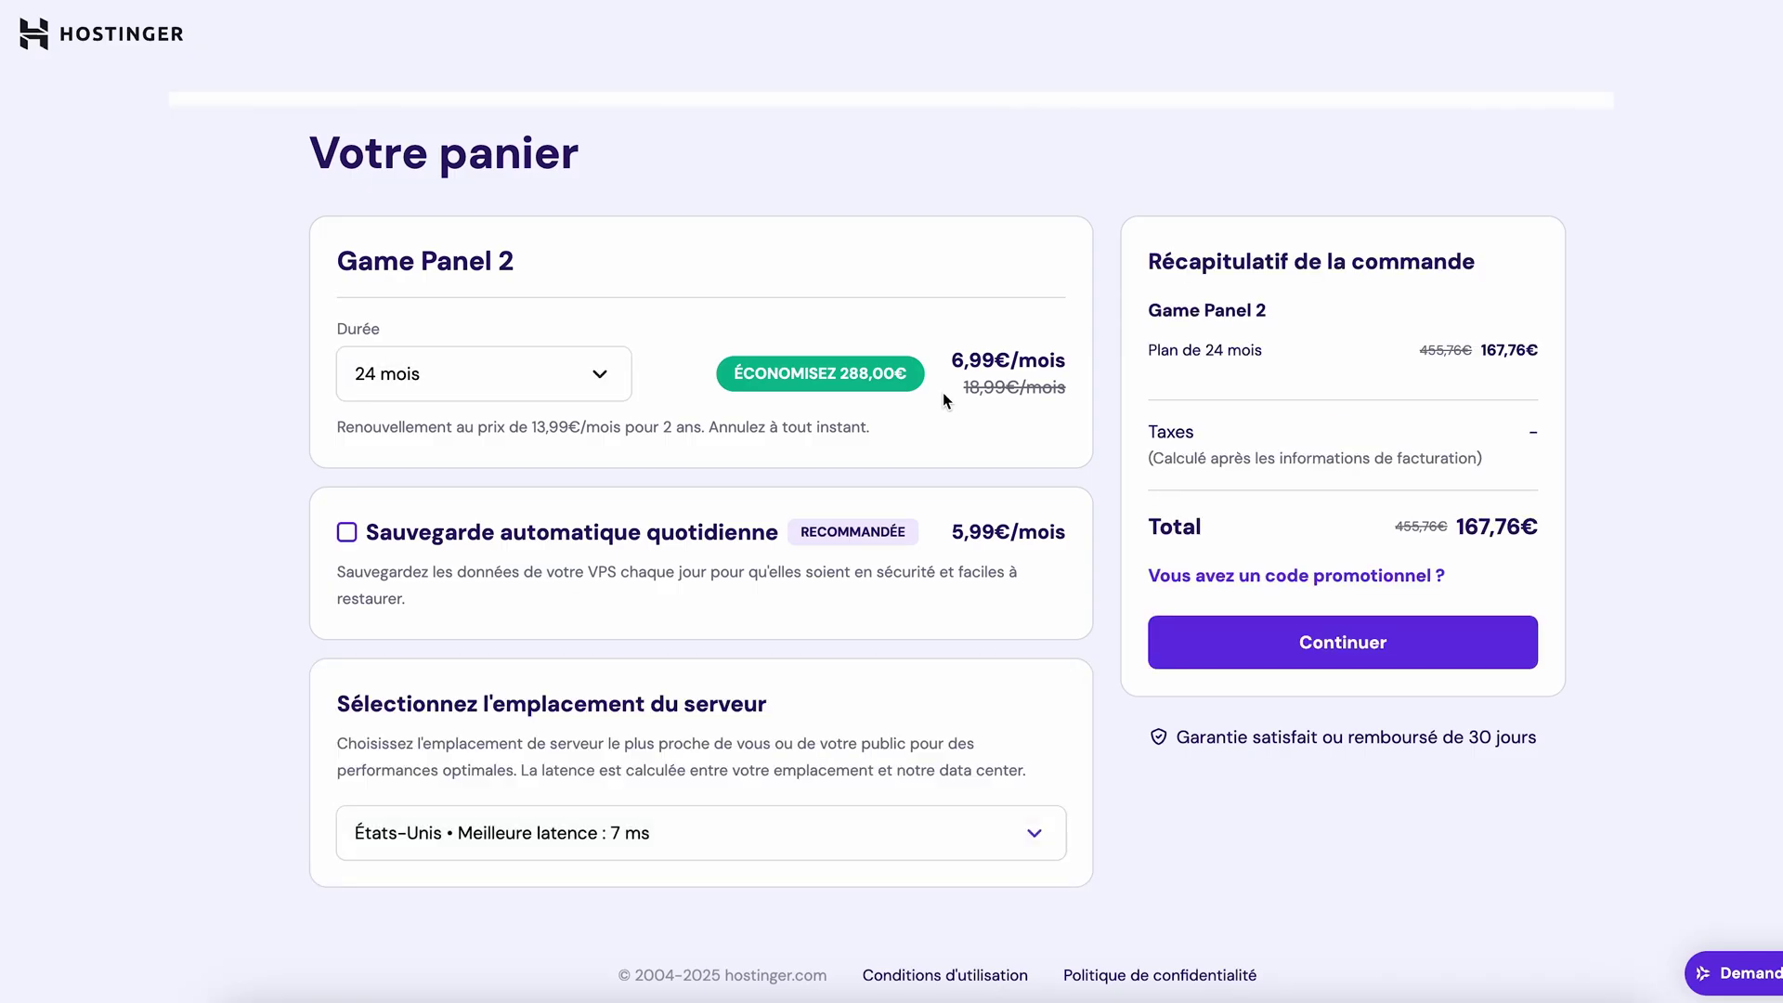
left_click(1262, 576)
left_click(1251, 673)
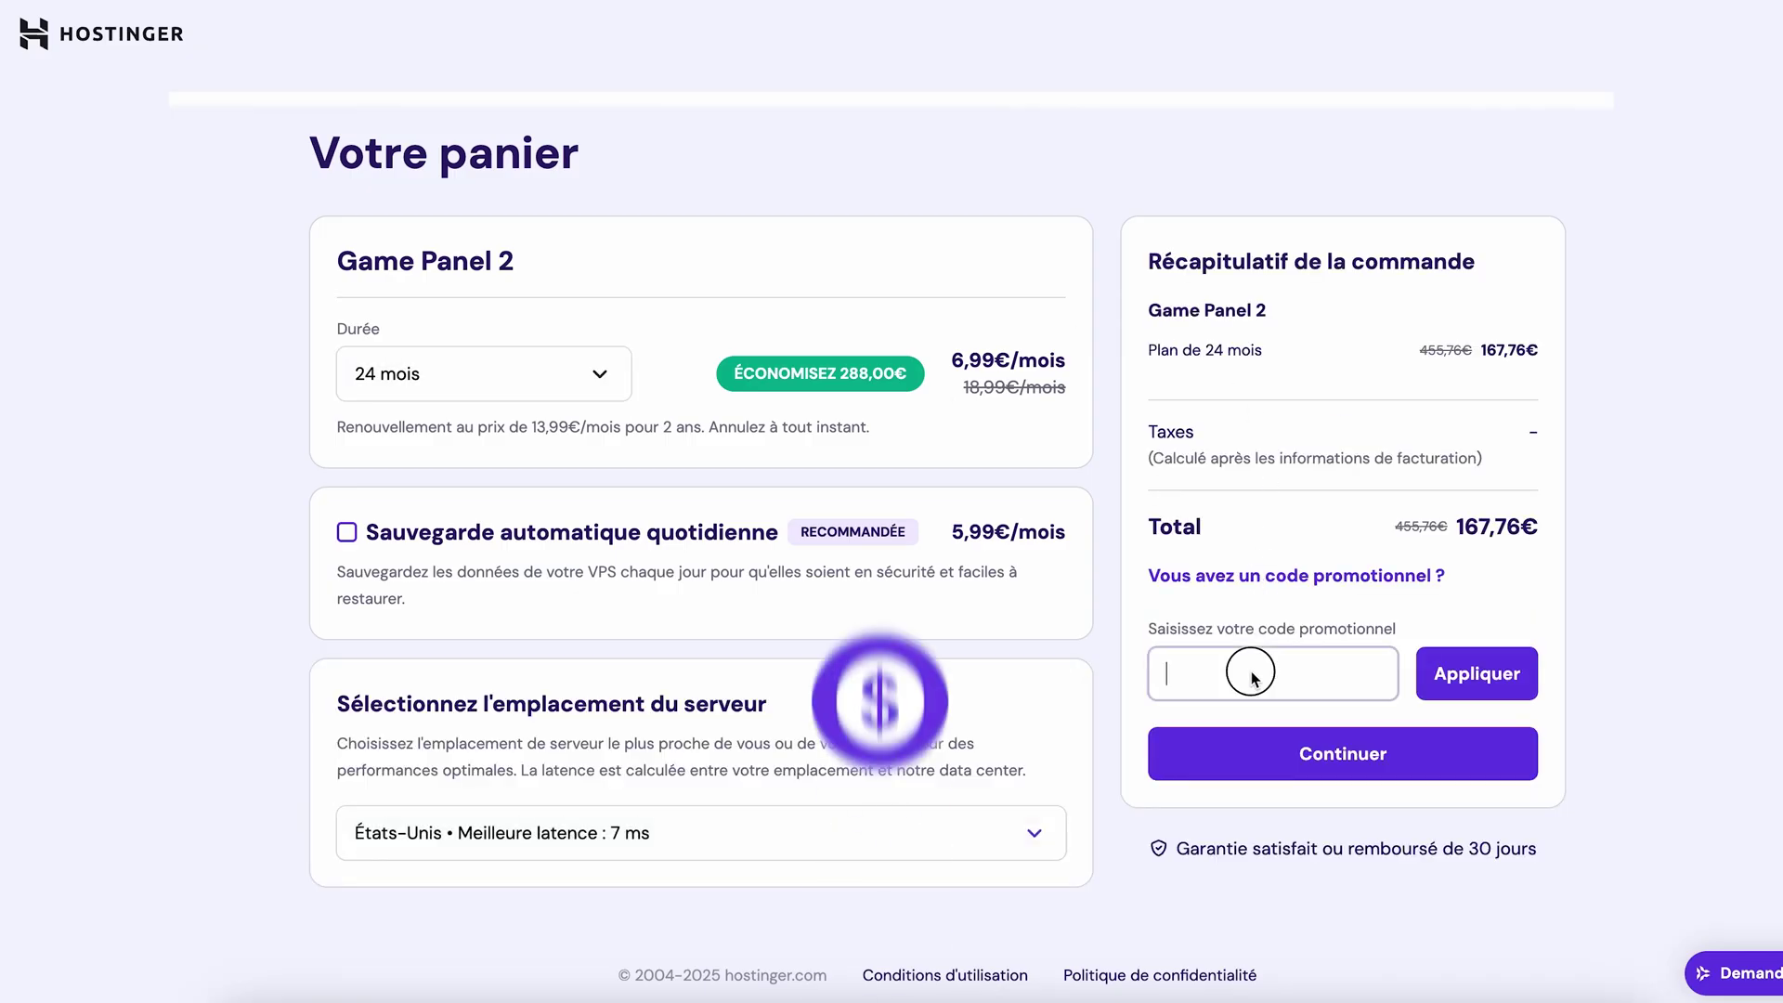
type("JEUFR10")
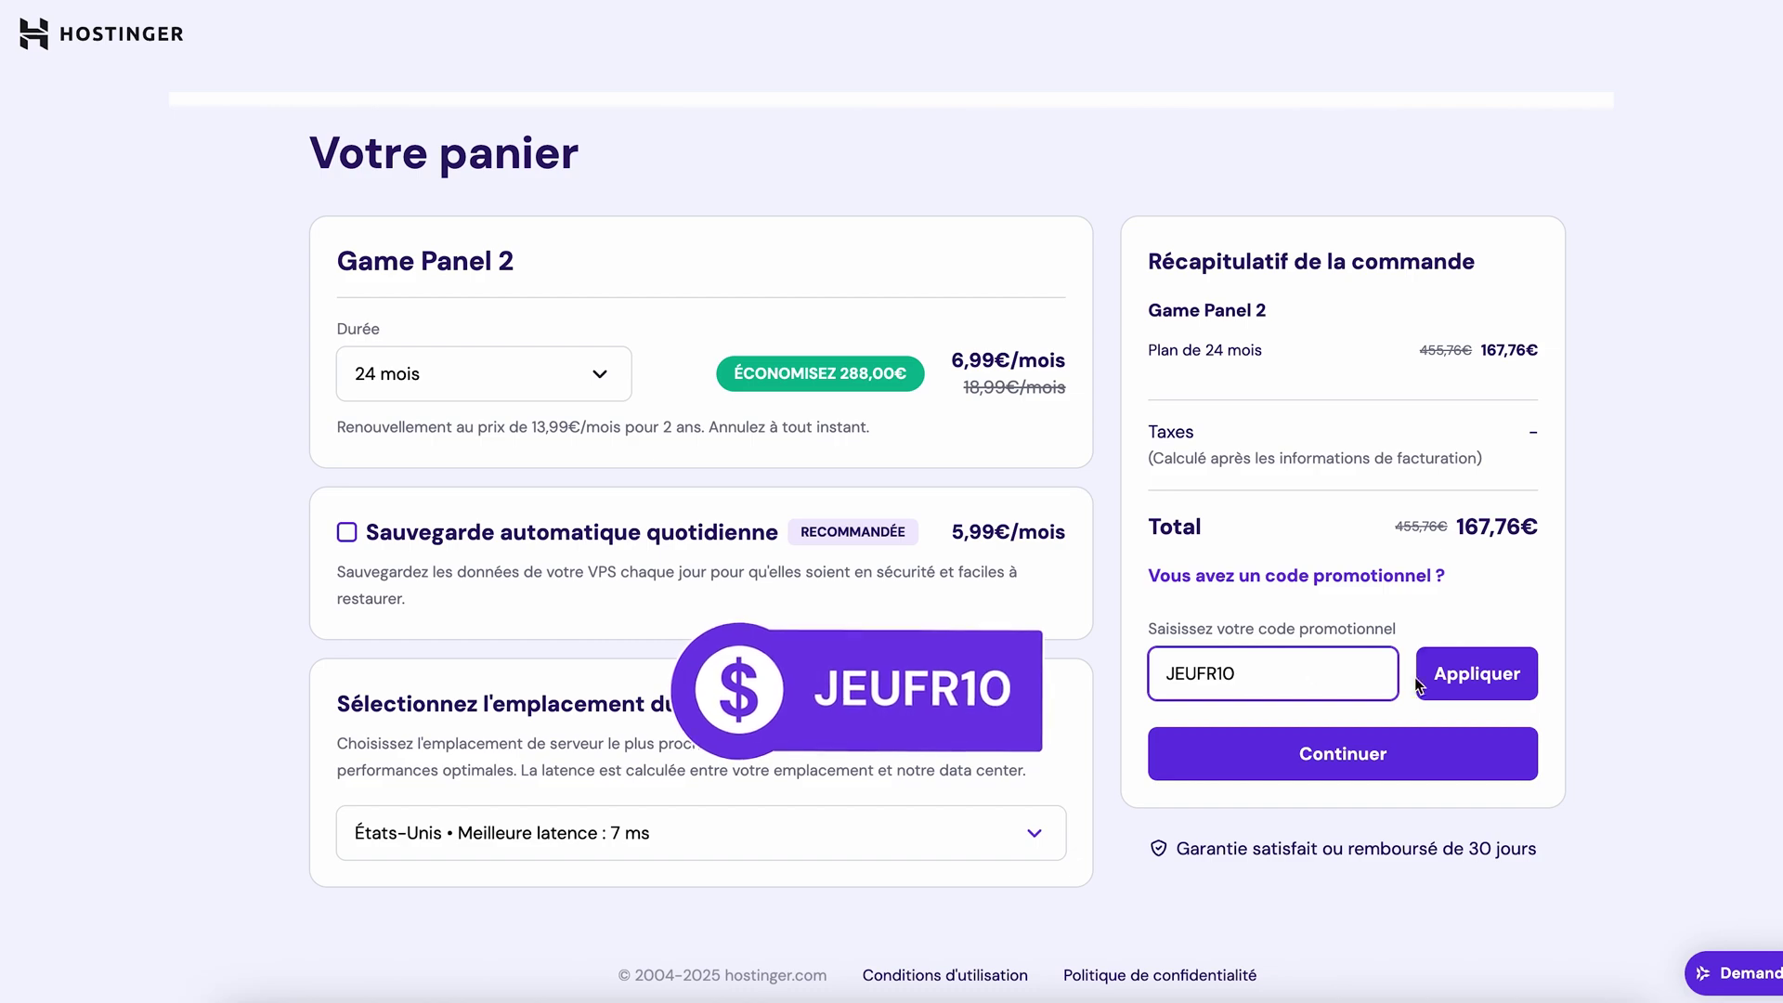
left_click(1421, 682)
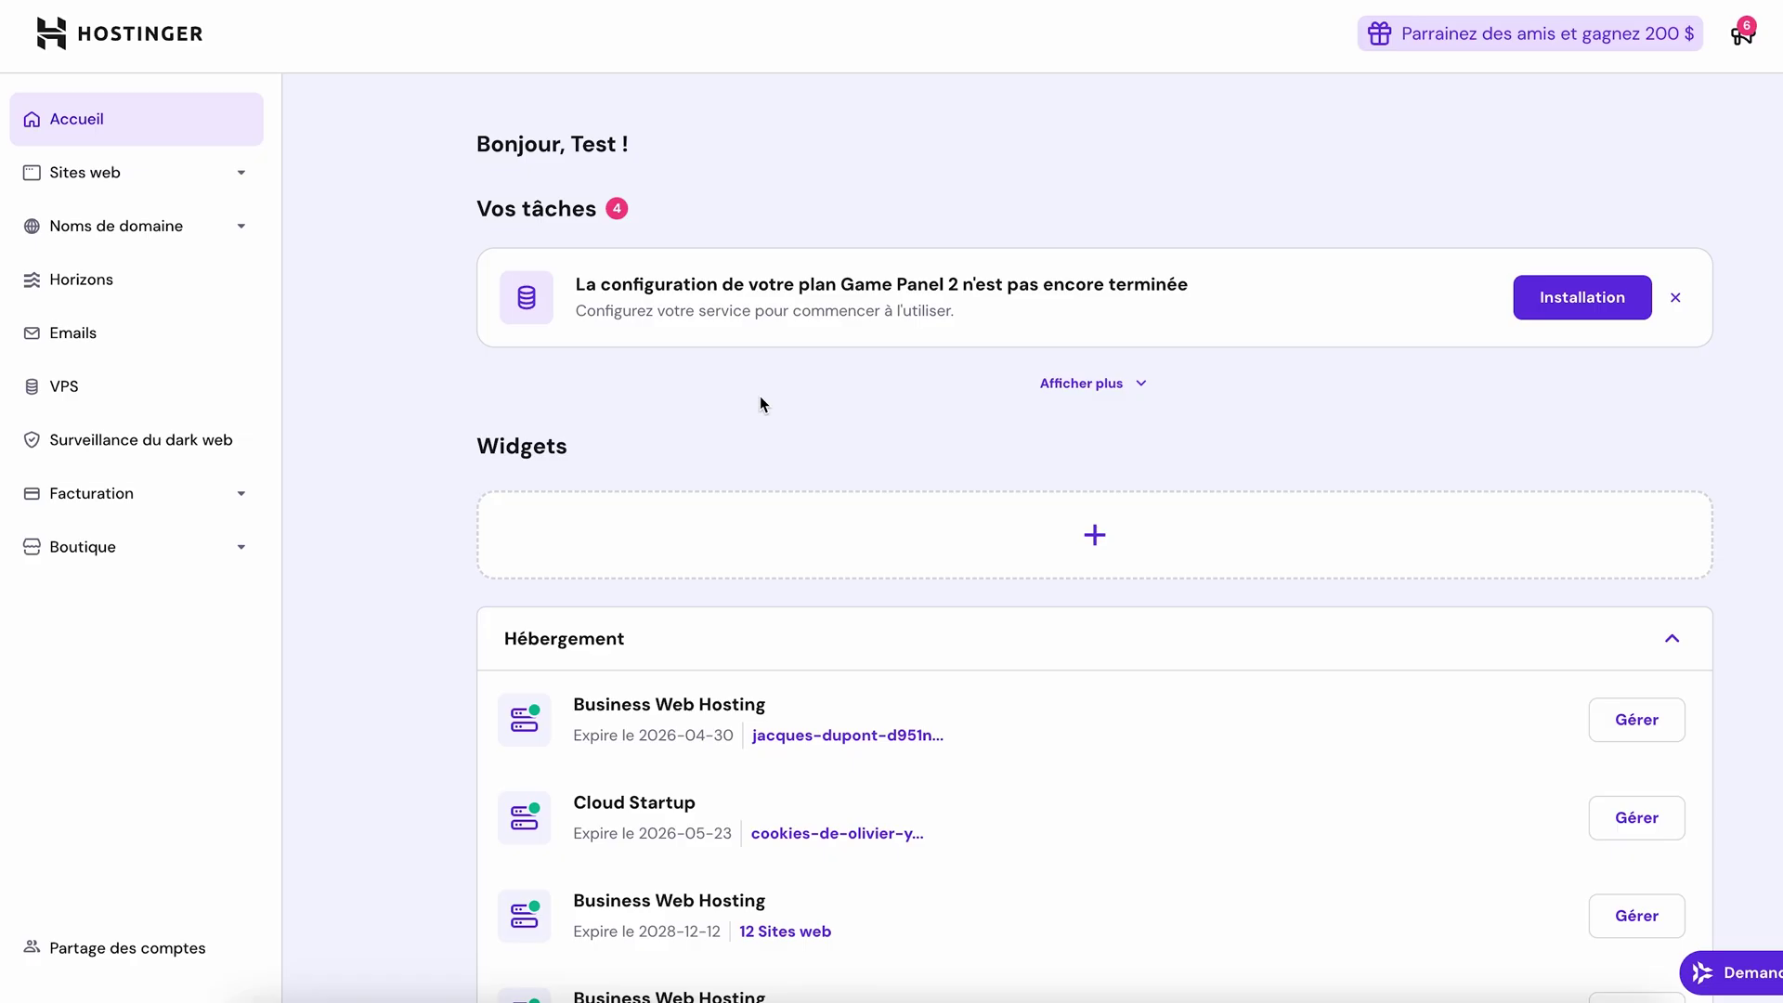
Step: Start setting up the unconfigured Game Panel 2 server from the VPS list and confirm France as its location
left_click(117, 391)
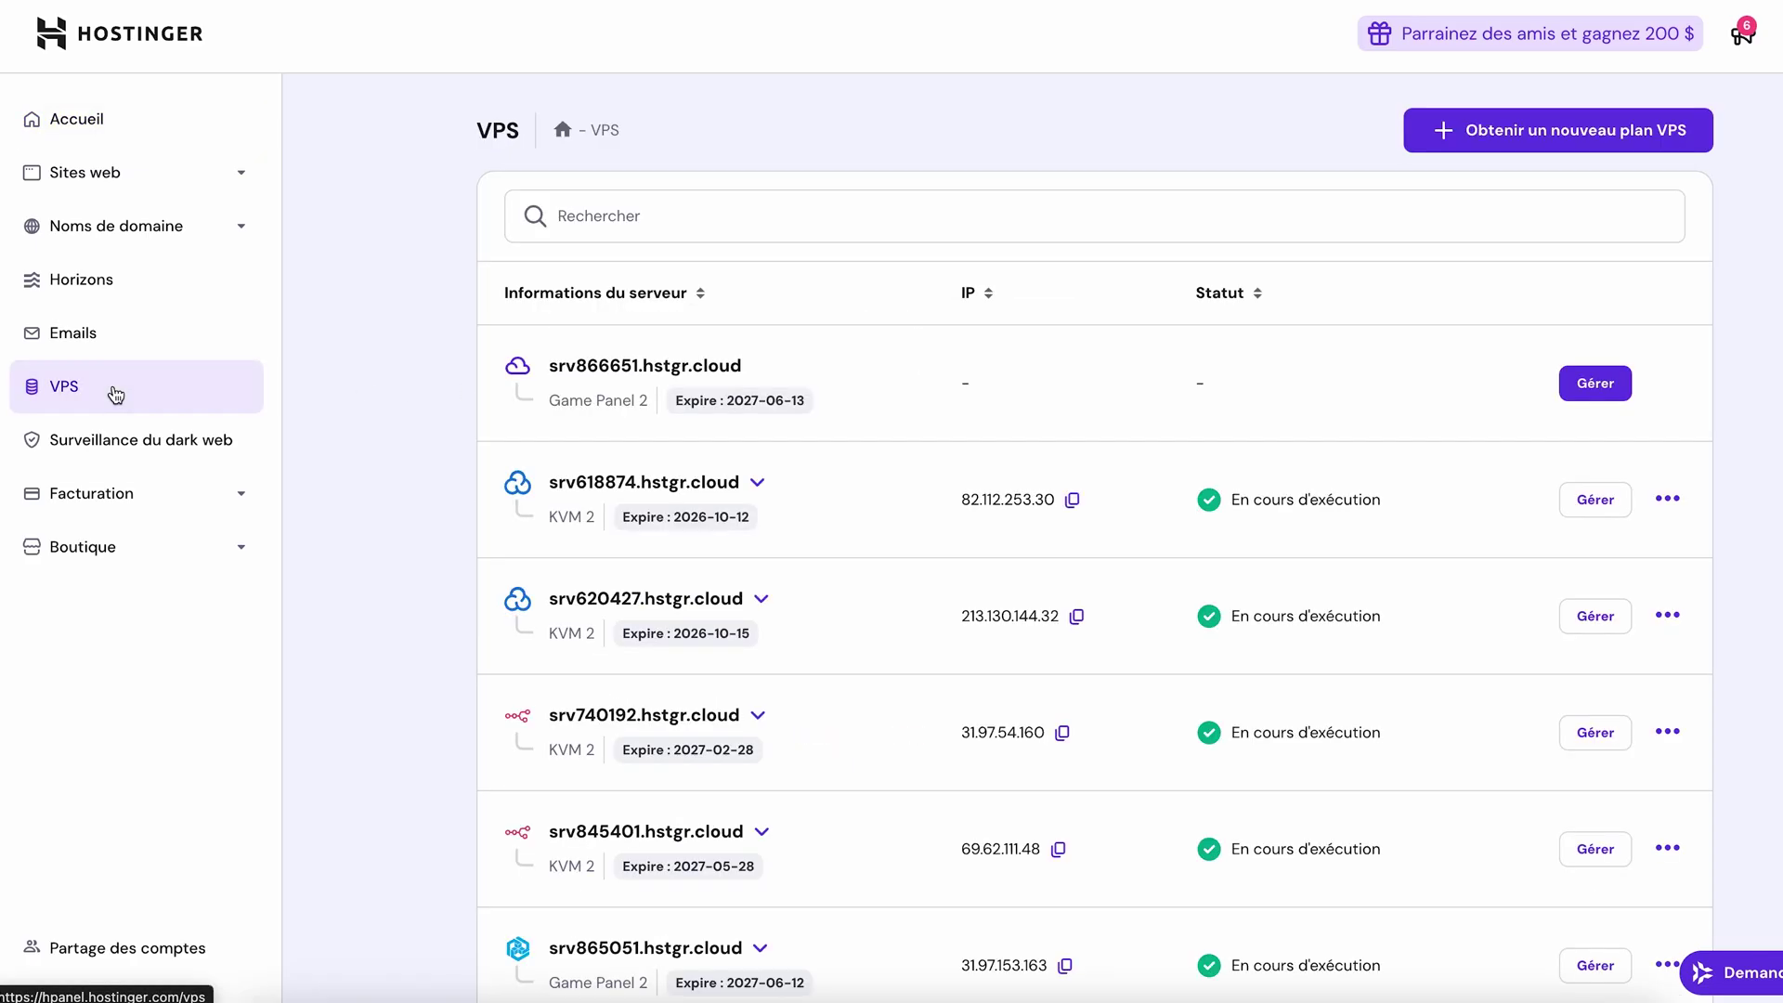
left_click(1597, 384)
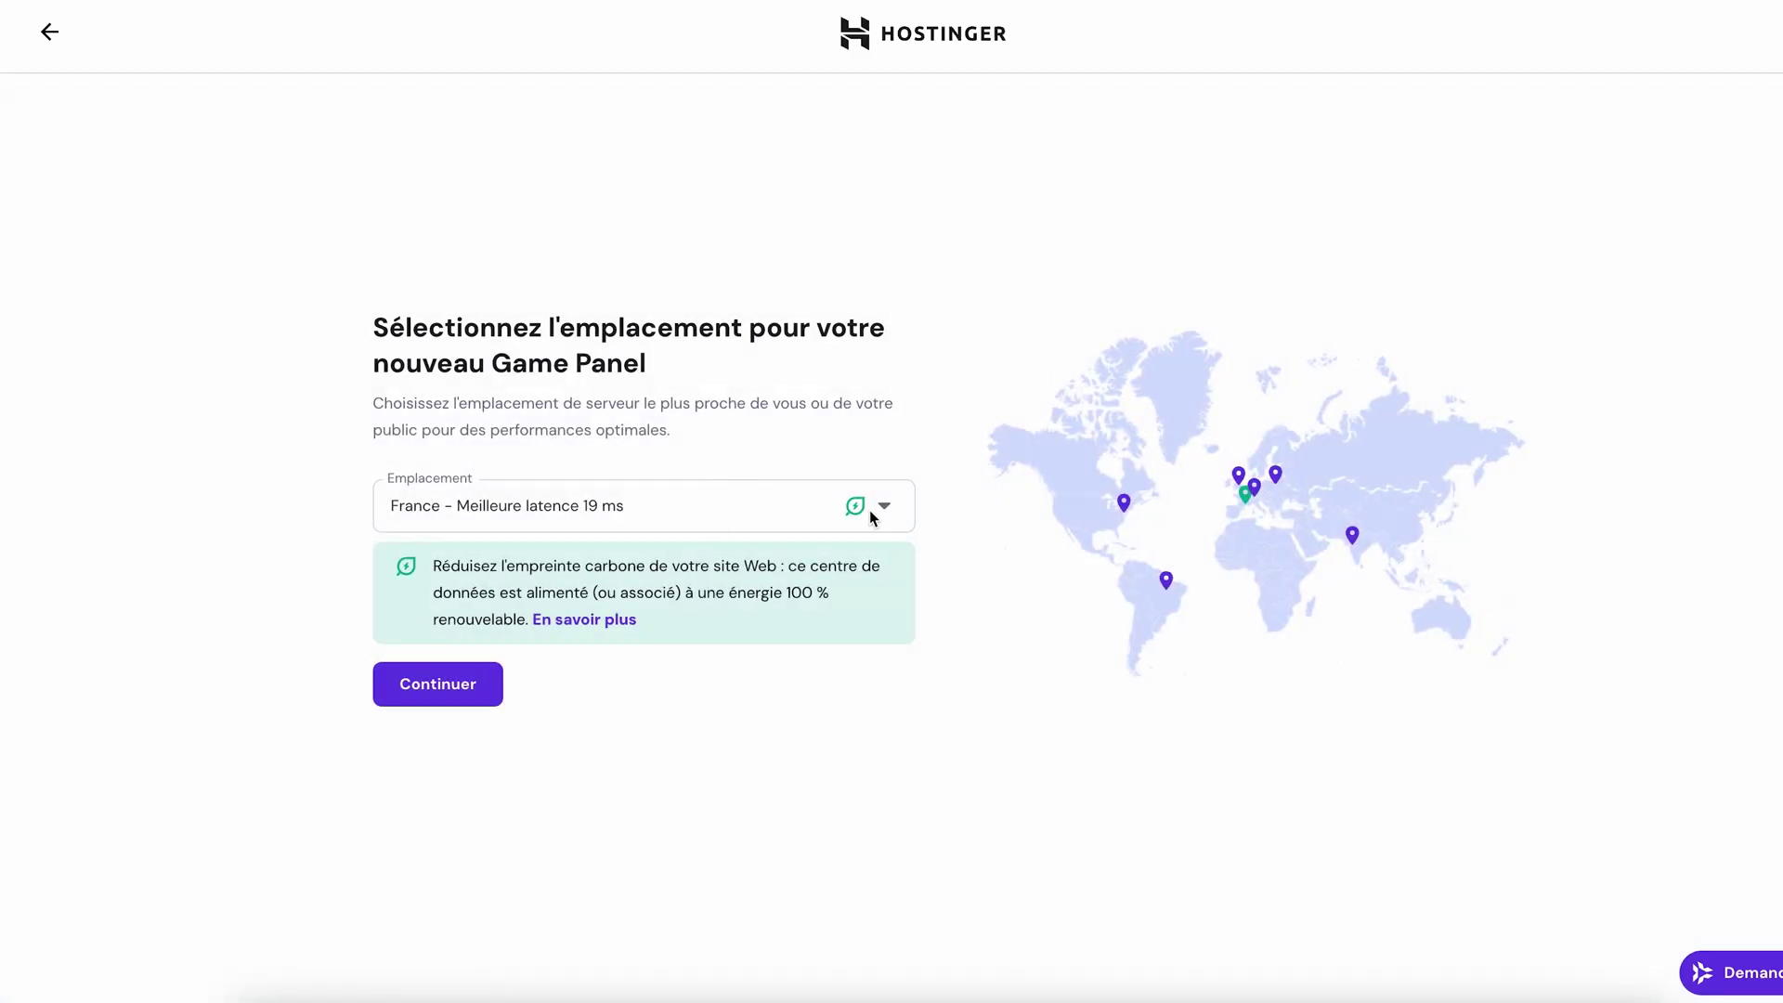
left_click(881, 510)
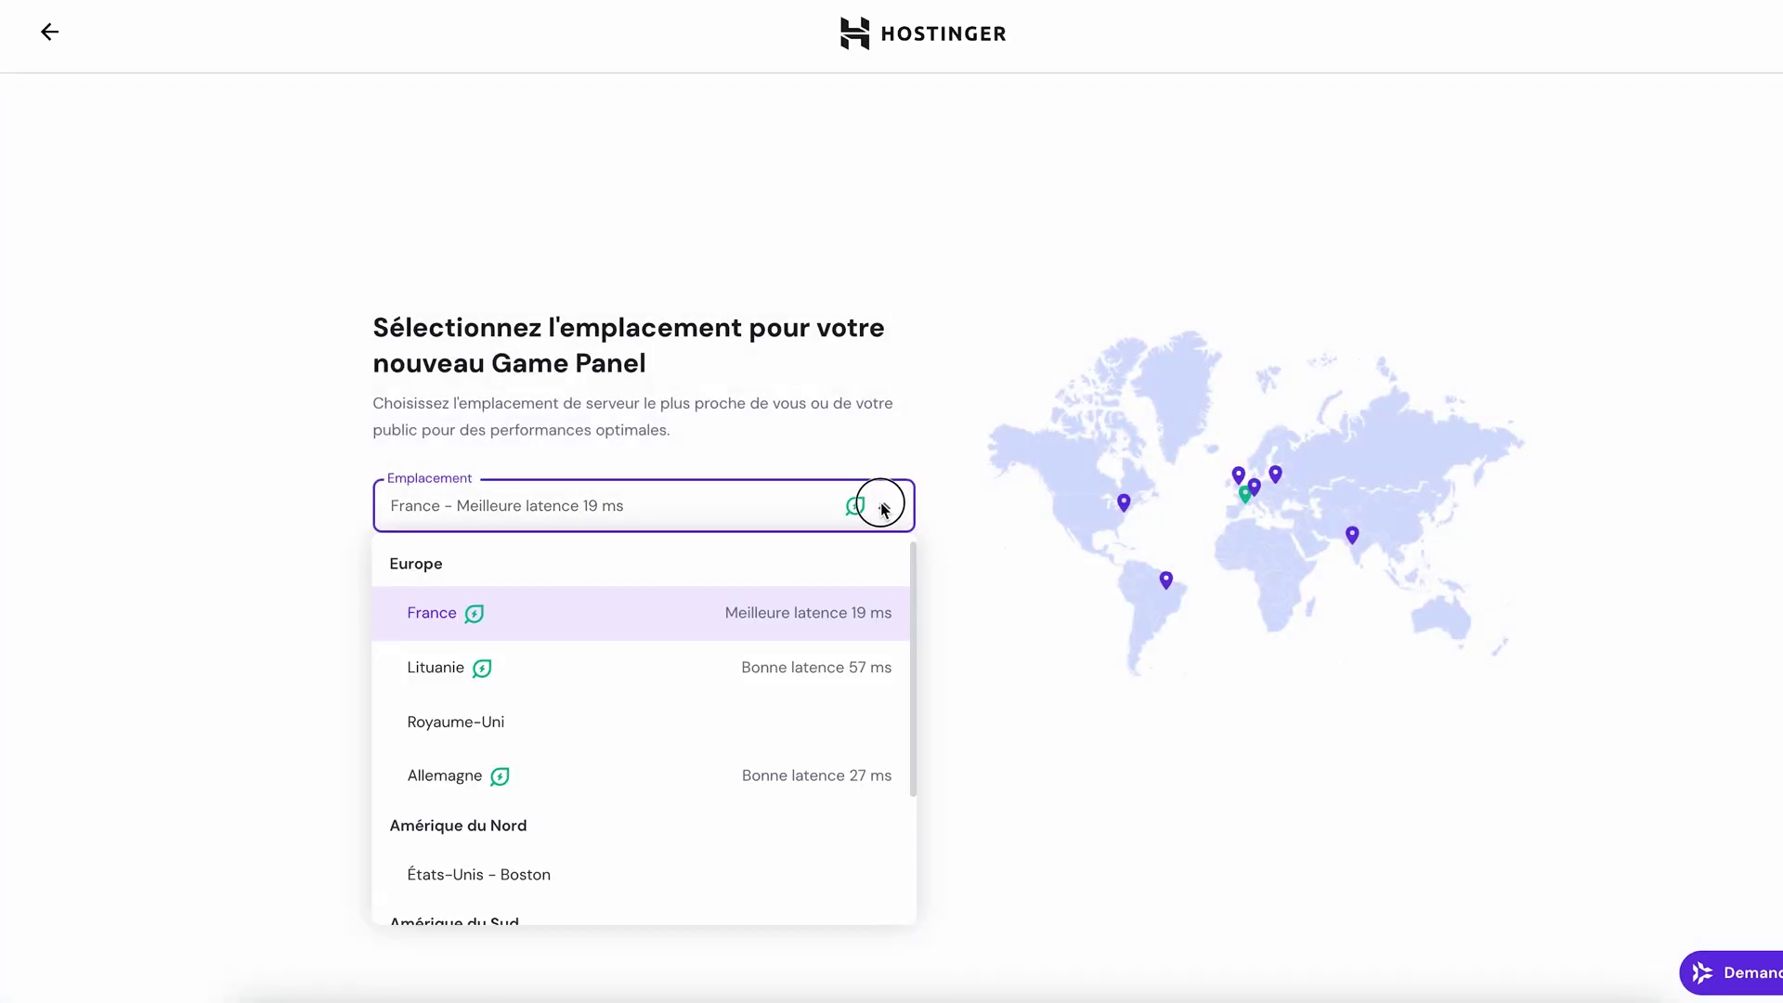
left_click(882, 508)
left_click(440, 695)
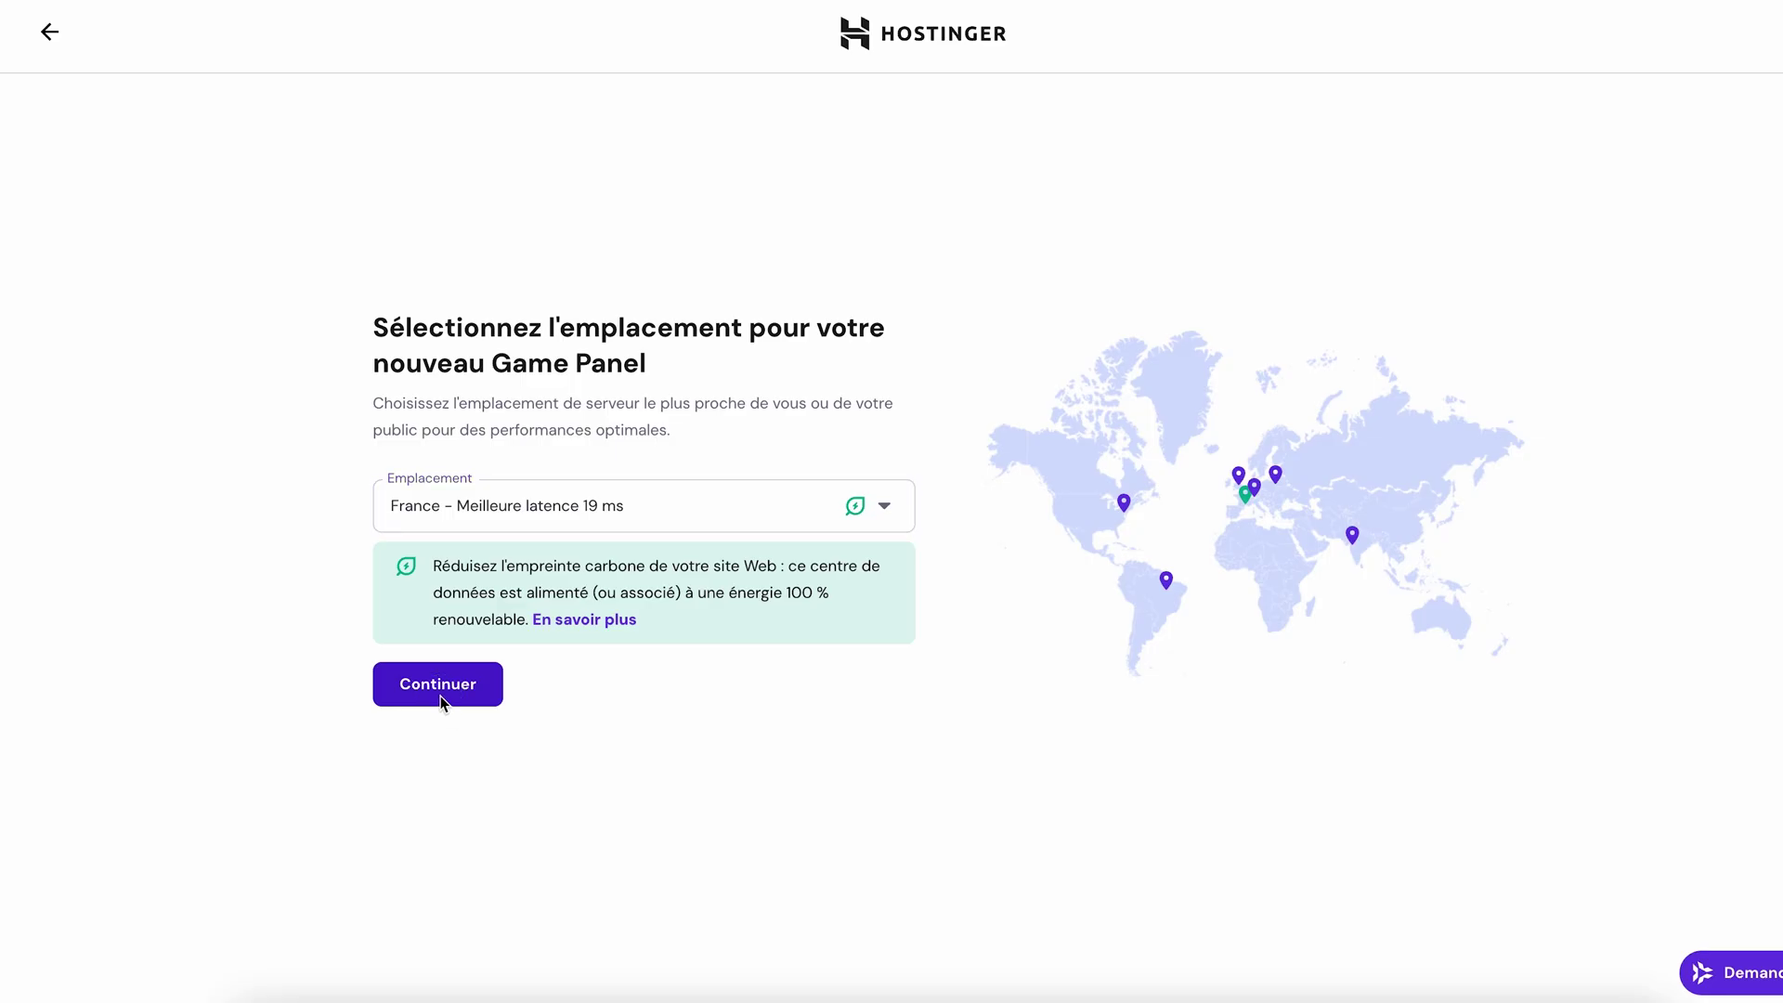
Step: Enter a new password for the control panel and complete the remaining setup of the server
left_click(787, 573)
key("ctrl+v")
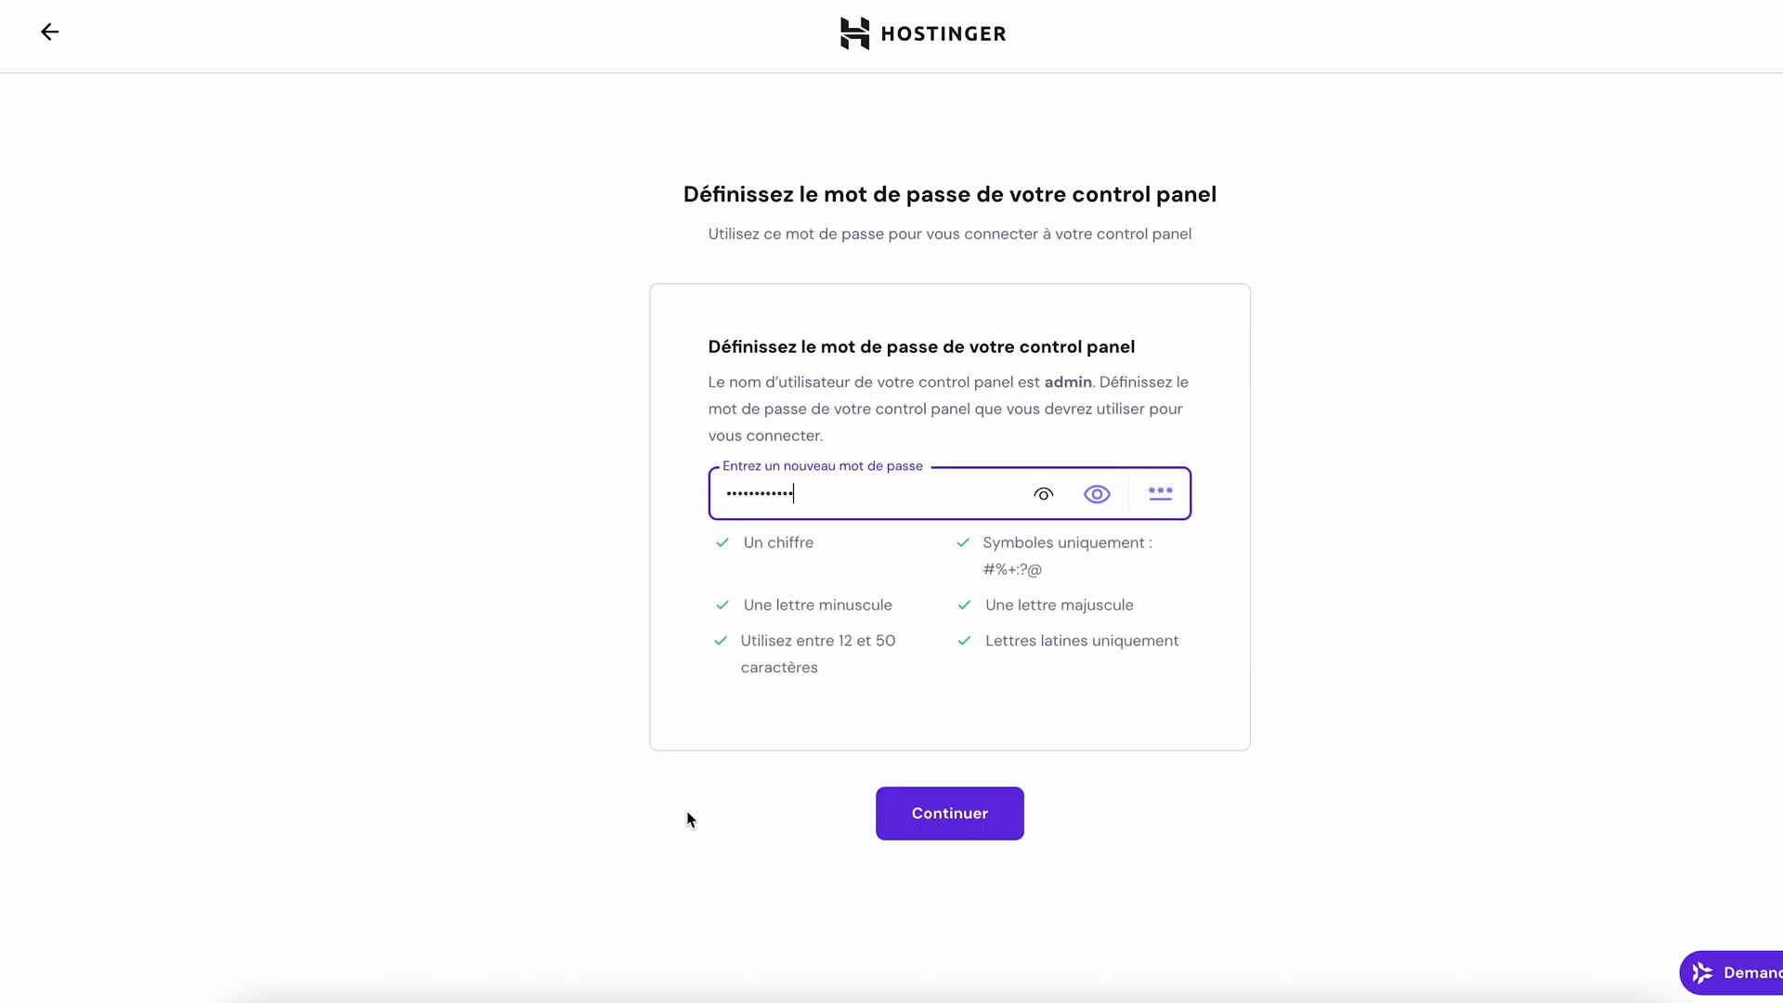
left_click(966, 817)
left_click(936, 662)
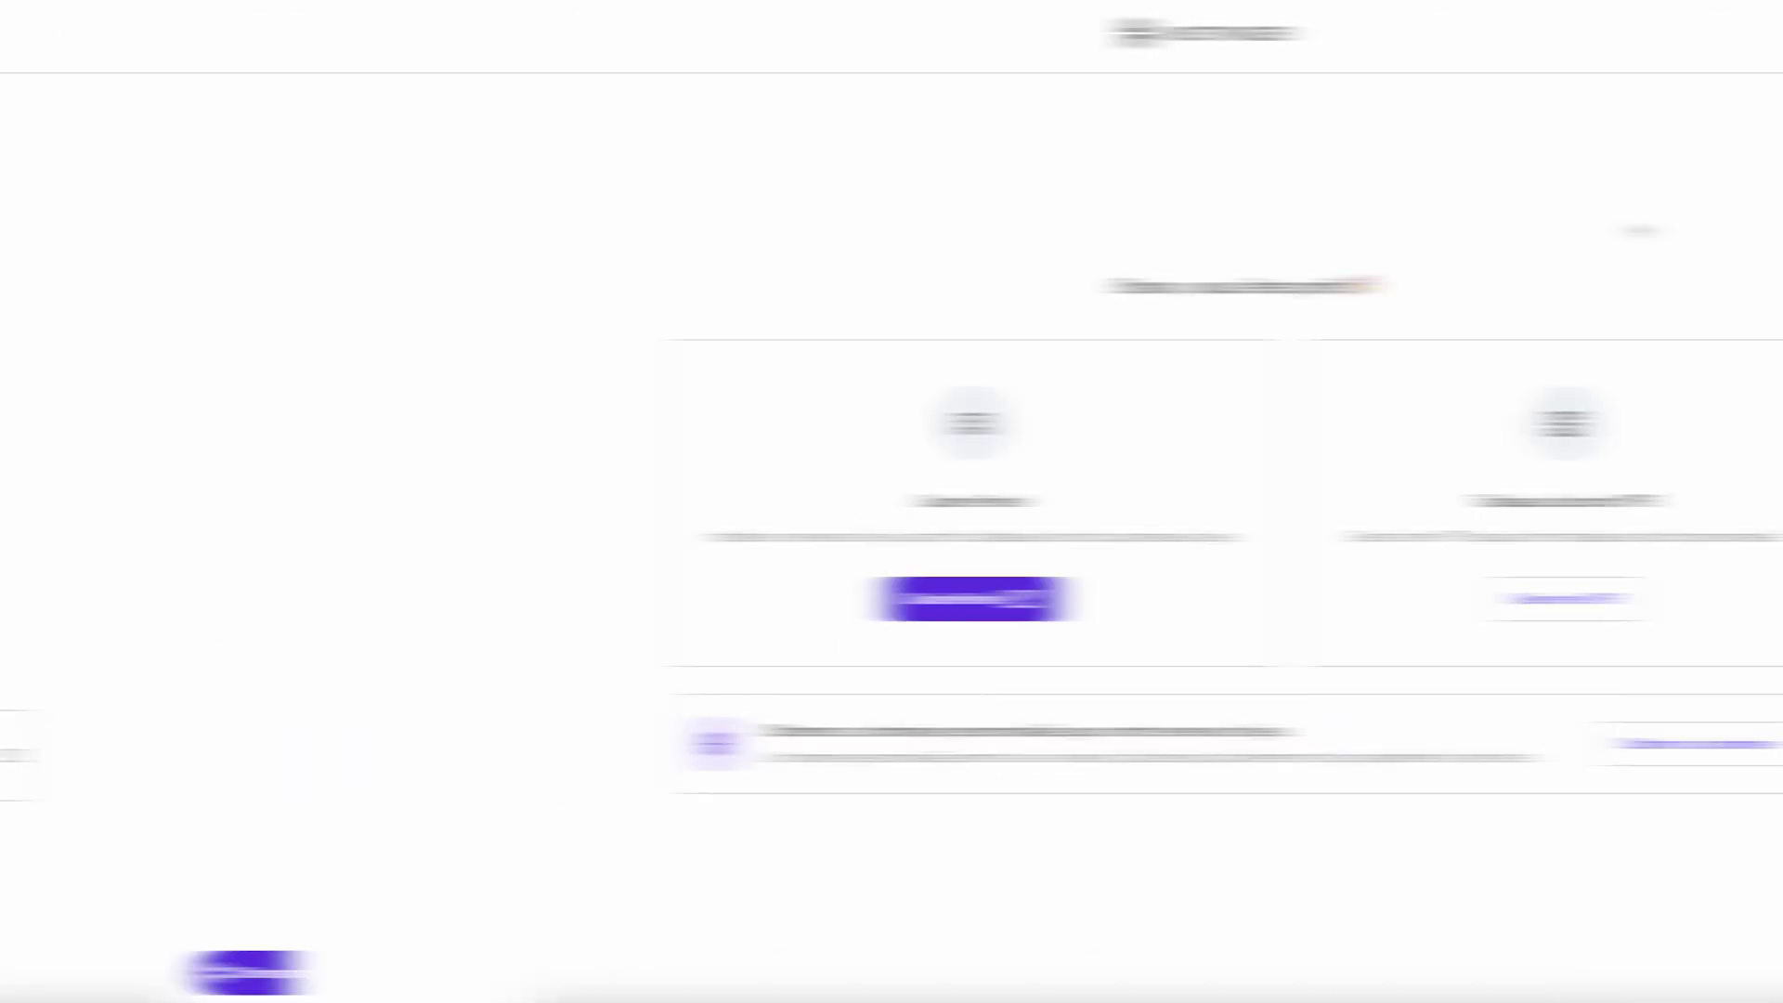
left_click(1255, 597)
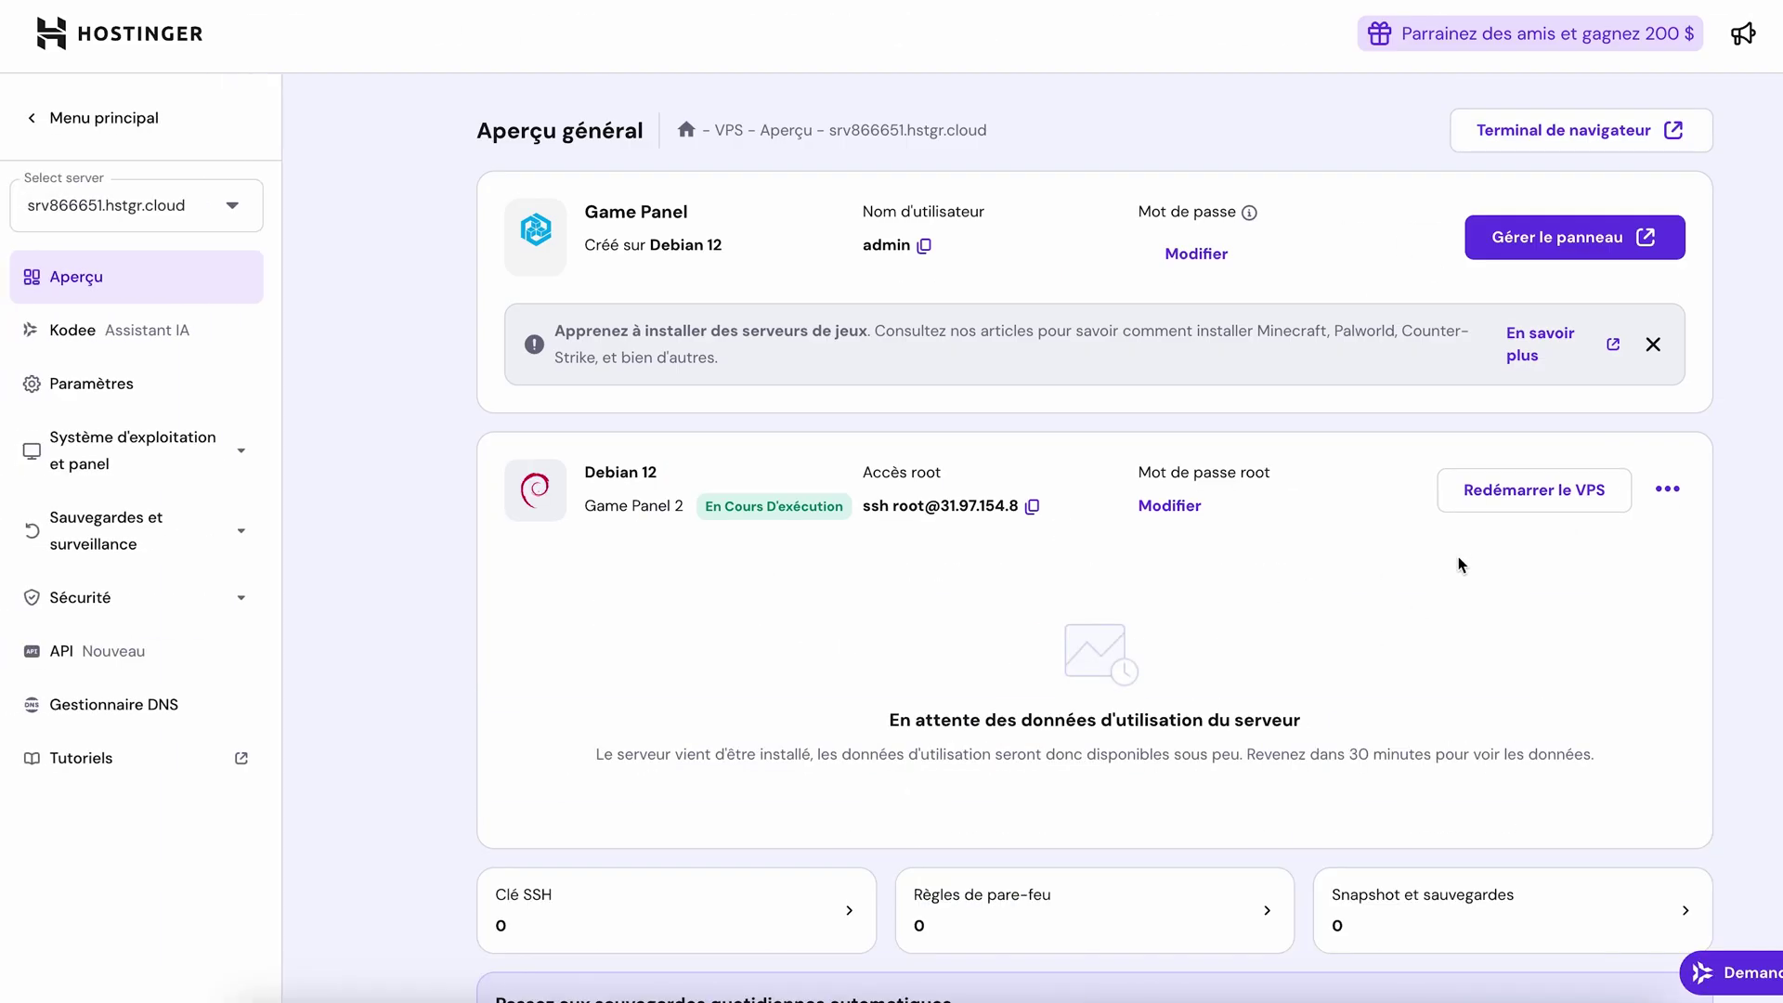
Step: Open the server's Game Panel from its overview and log in as admin with the control panel password
scroll(1459, 558, "down", 4)
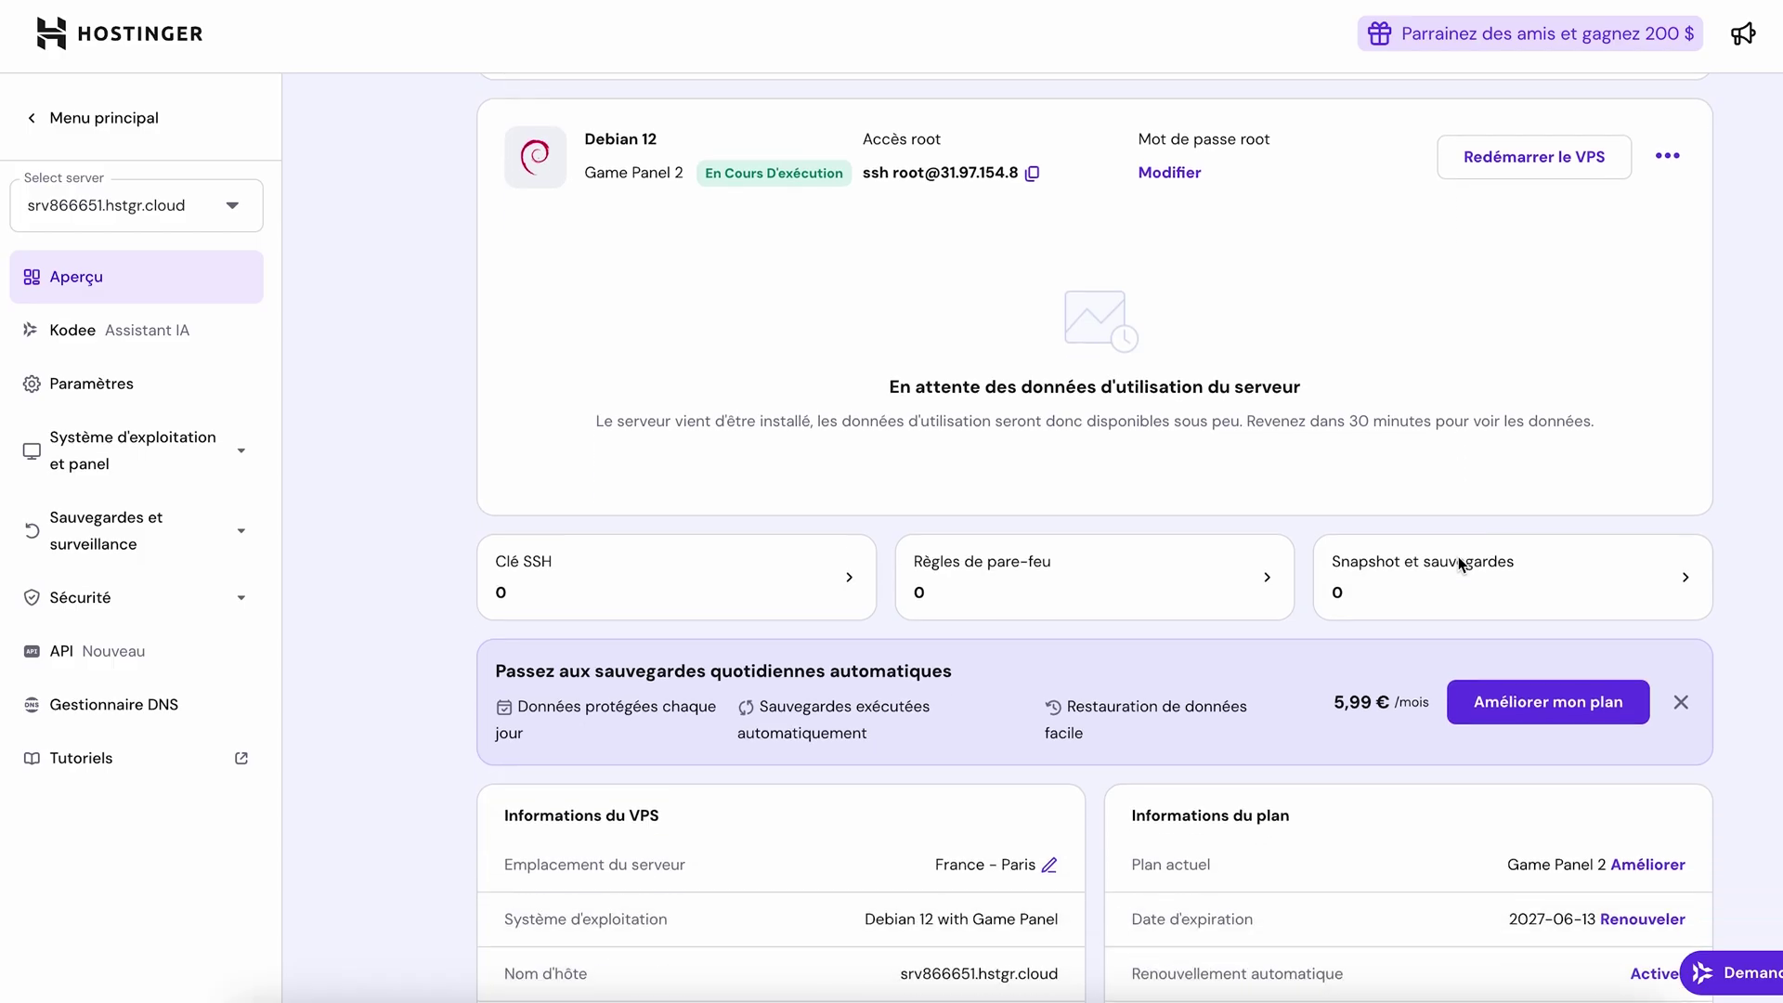
scroll(1460, 562, "down", 3)
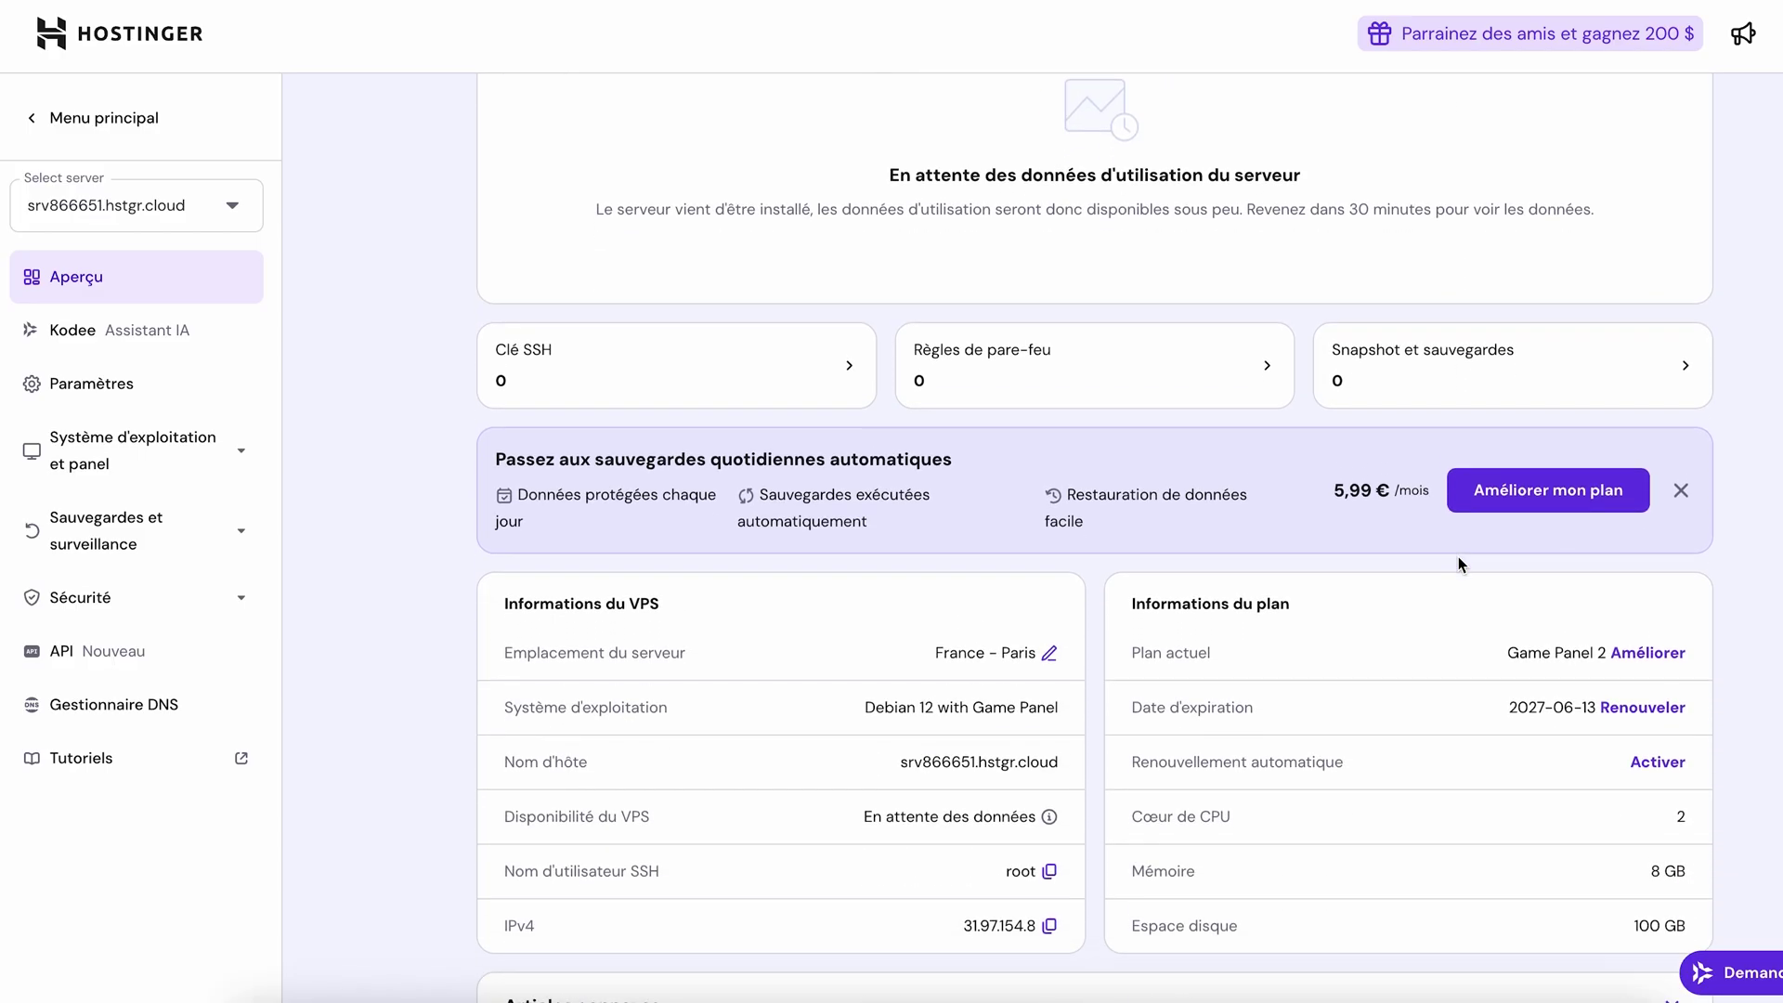
scroll(1458, 565, "up", 7)
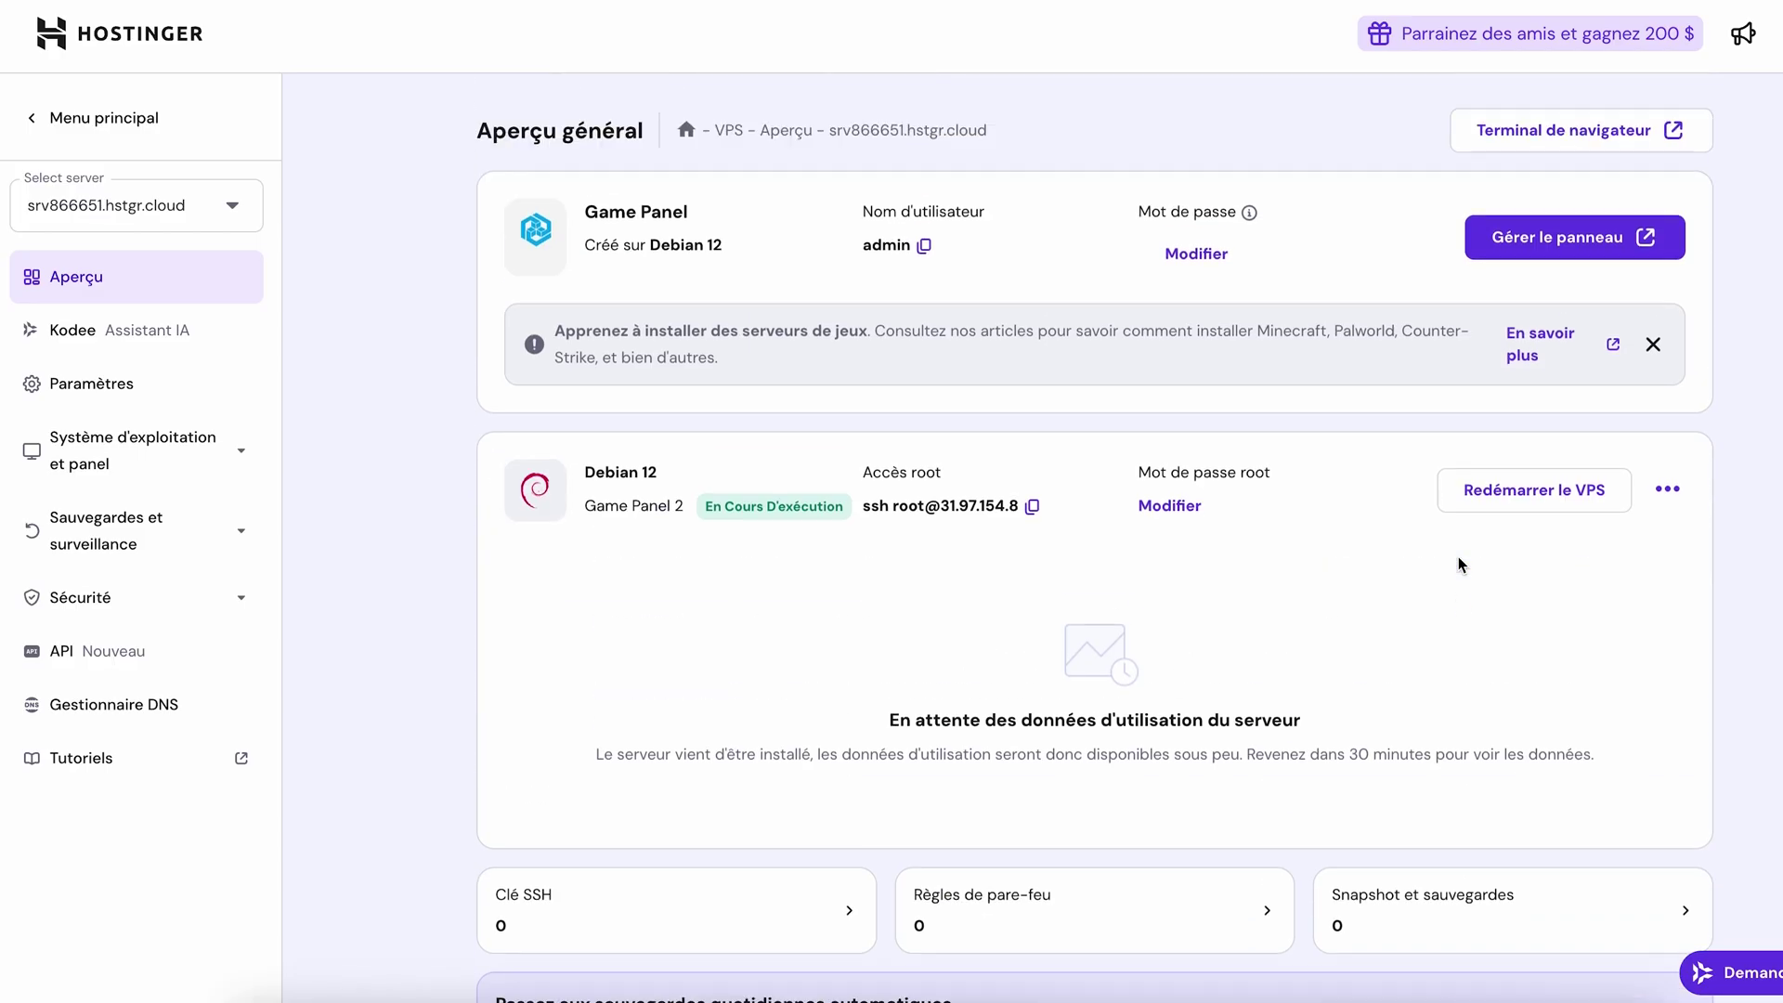
left_click(1574, 238)
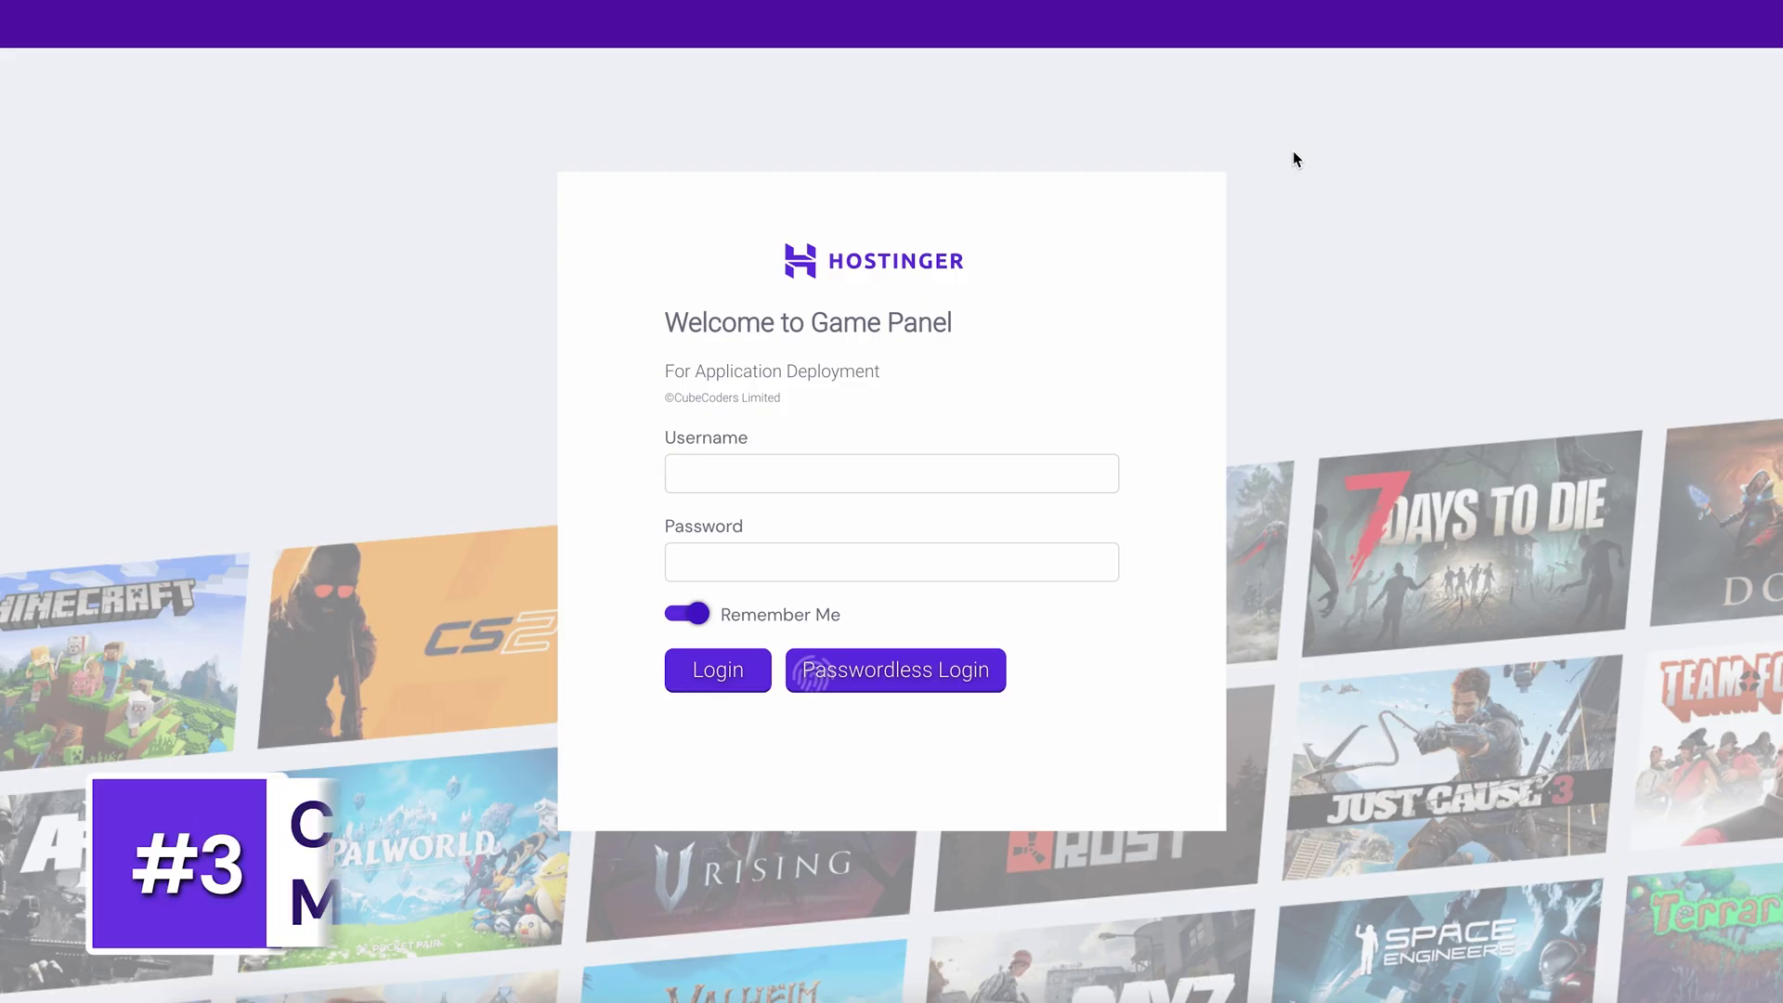
left_click(847, 469)
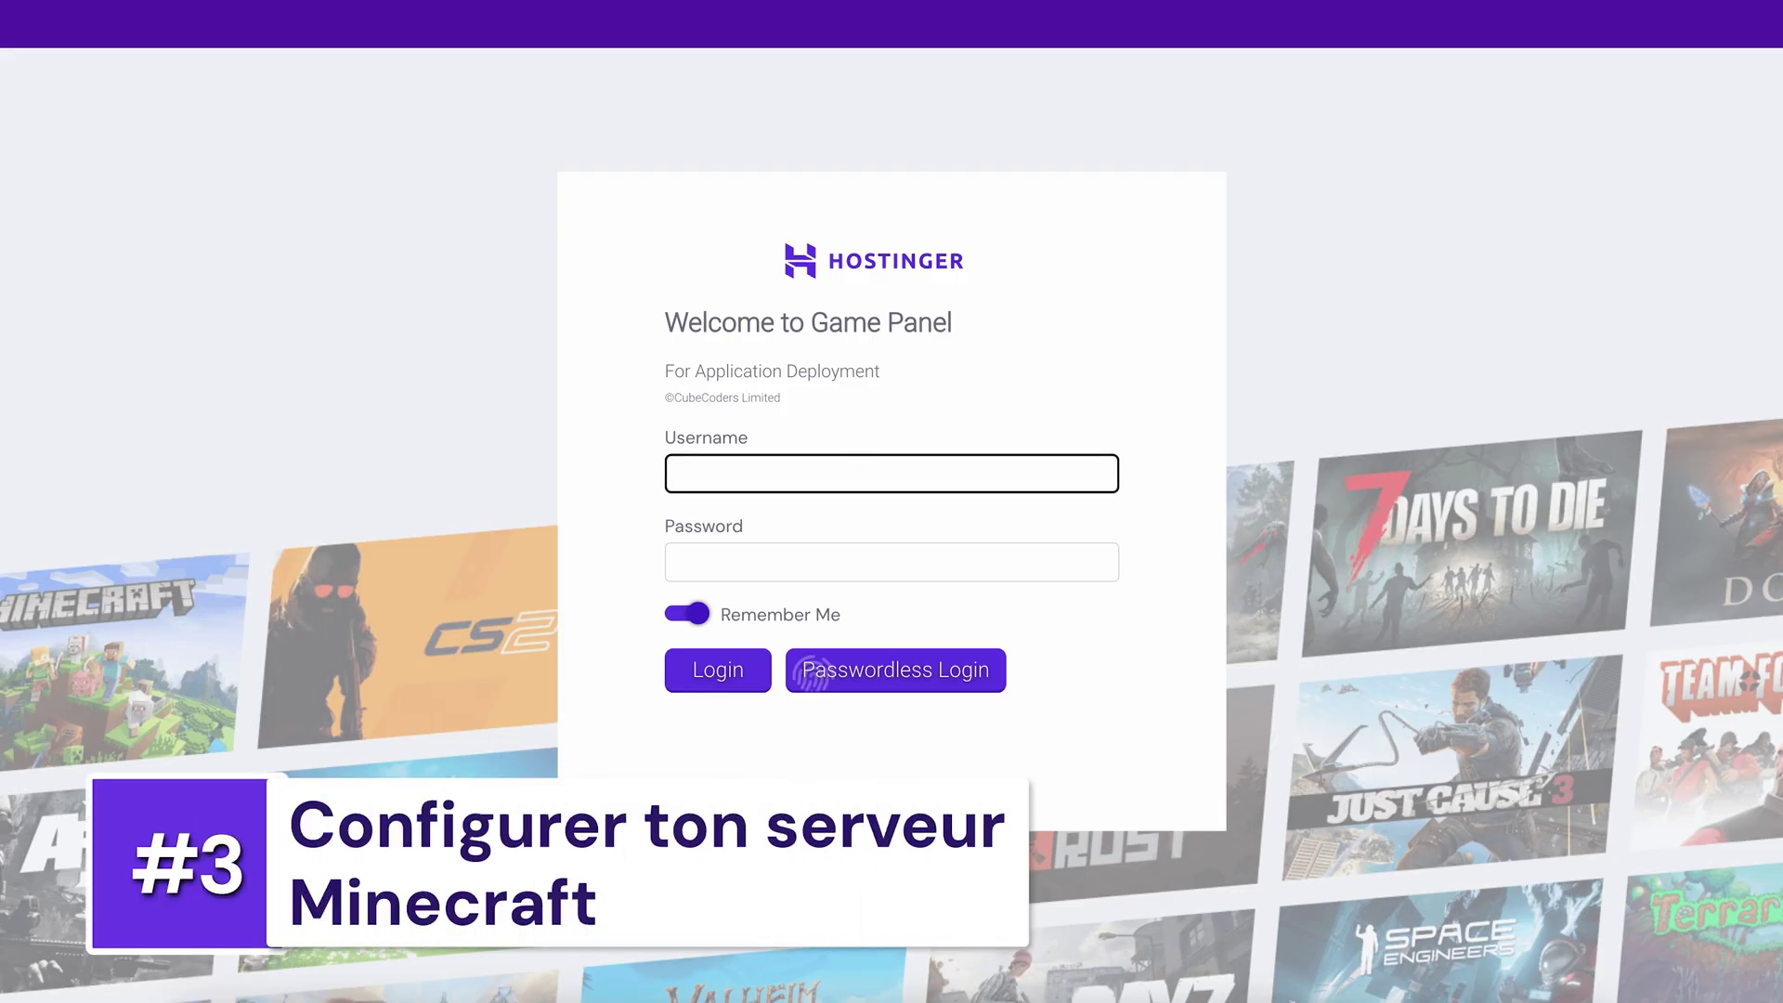
left_click(956, 568)
key("ctrl+v")
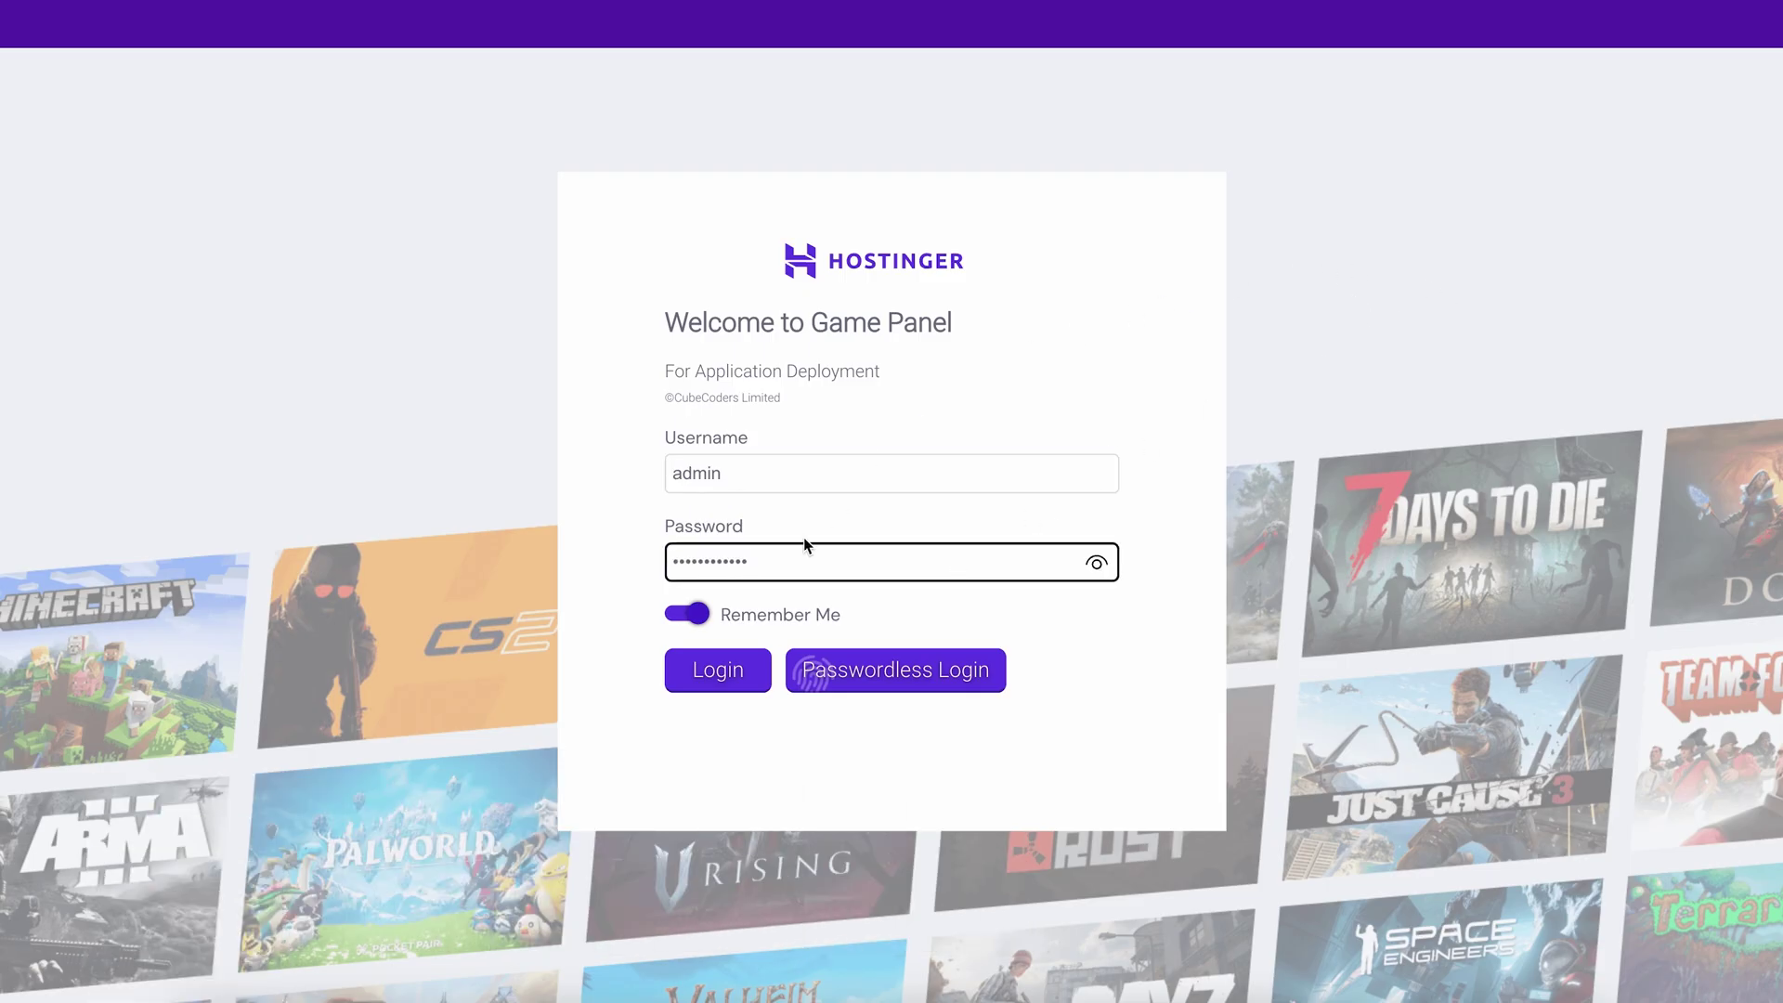
left_click(715, 689)
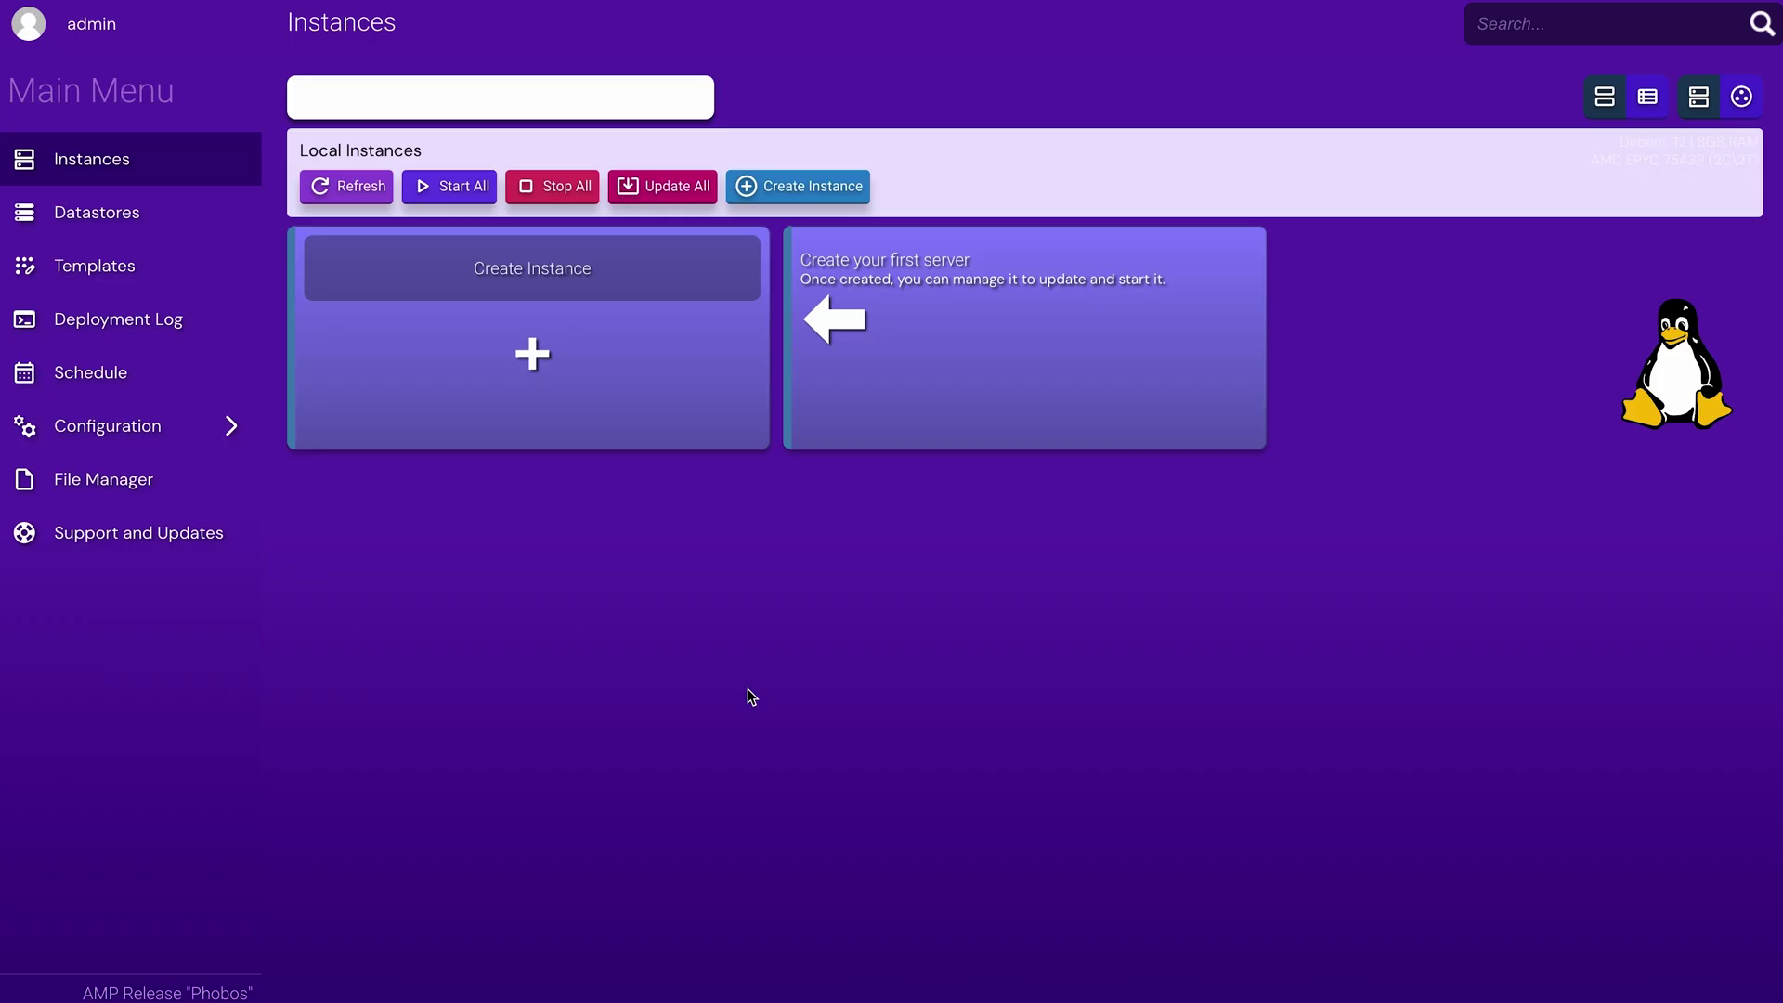
Step: Start a new local instance with Minecraft Java Edition as its application
left_click(531, 351)
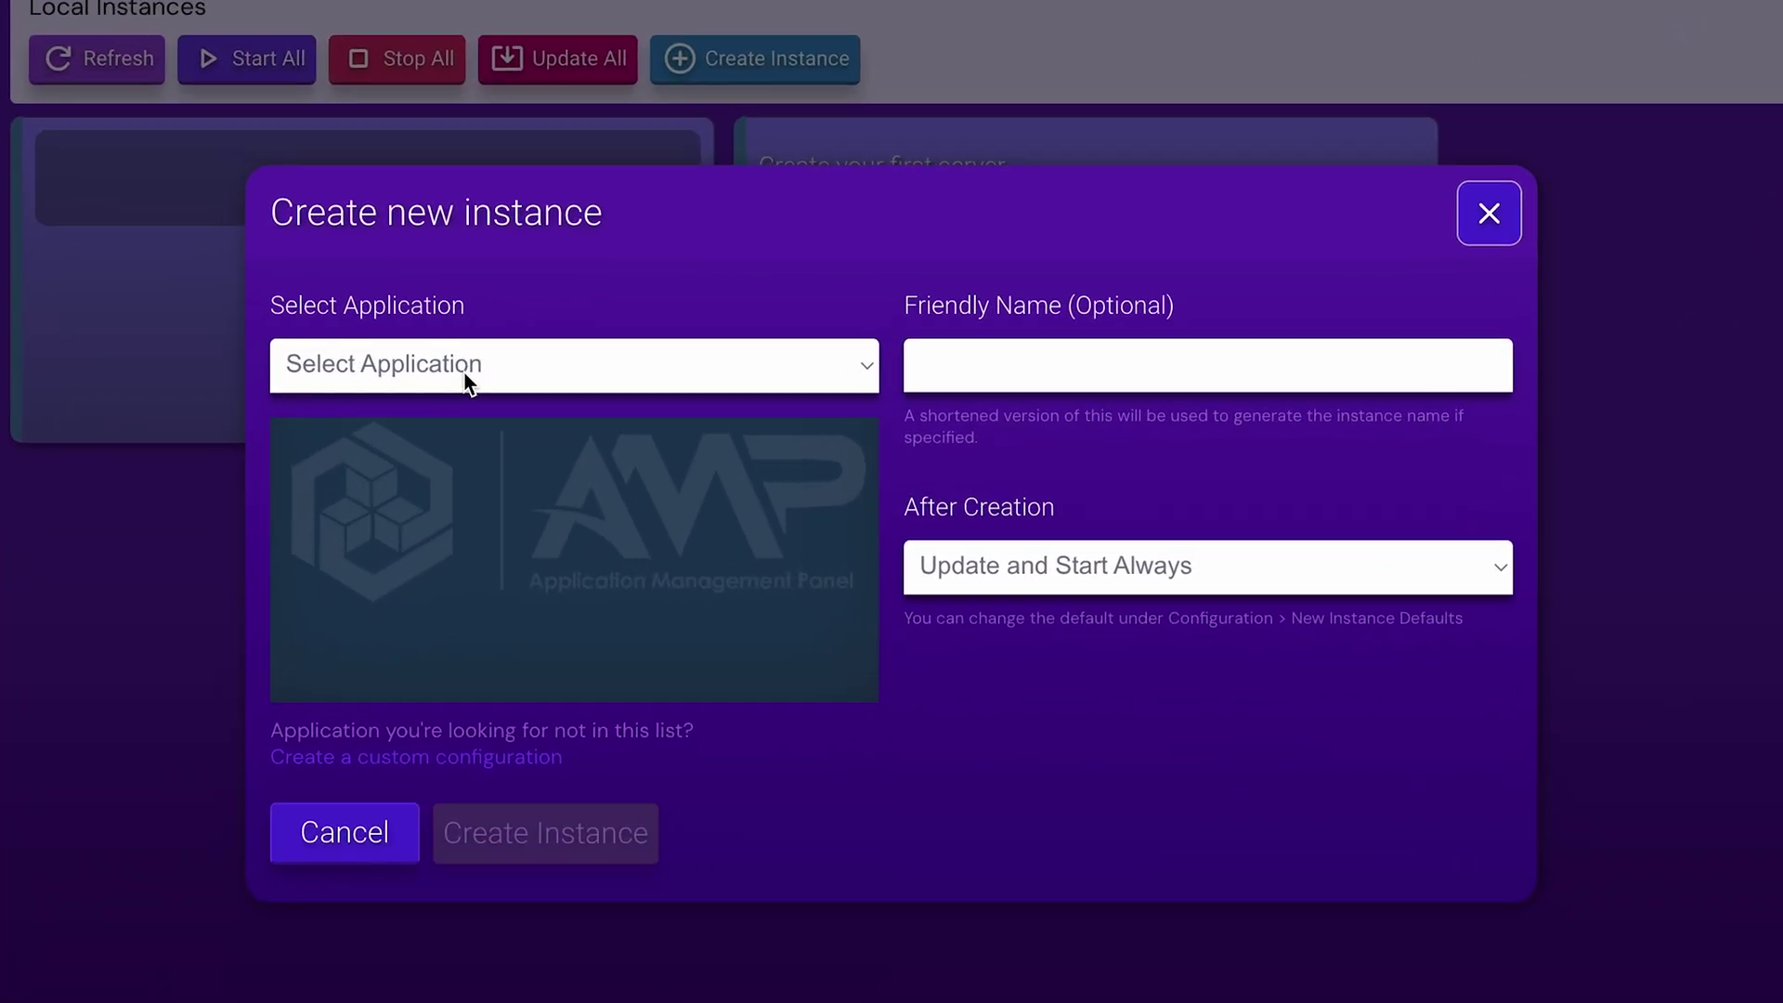
left_click(608, 401)
scroll(609, 408, "down", 10)
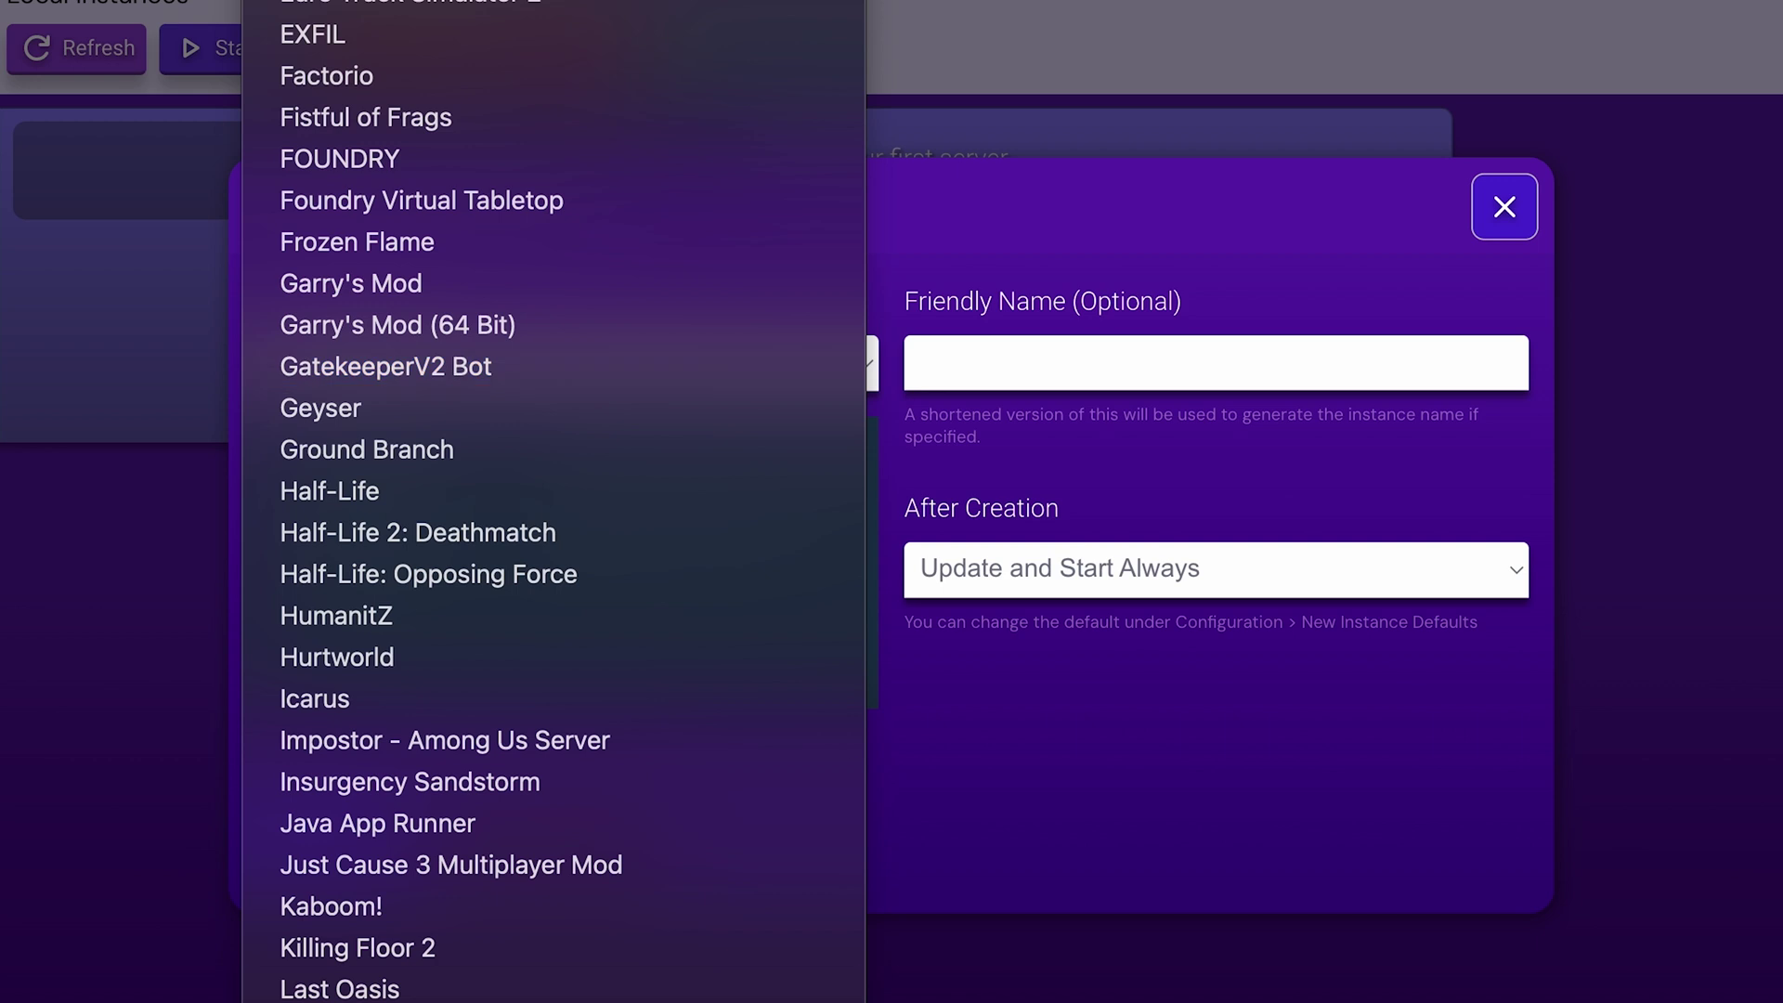
scroll(520, 817, "down", 6)
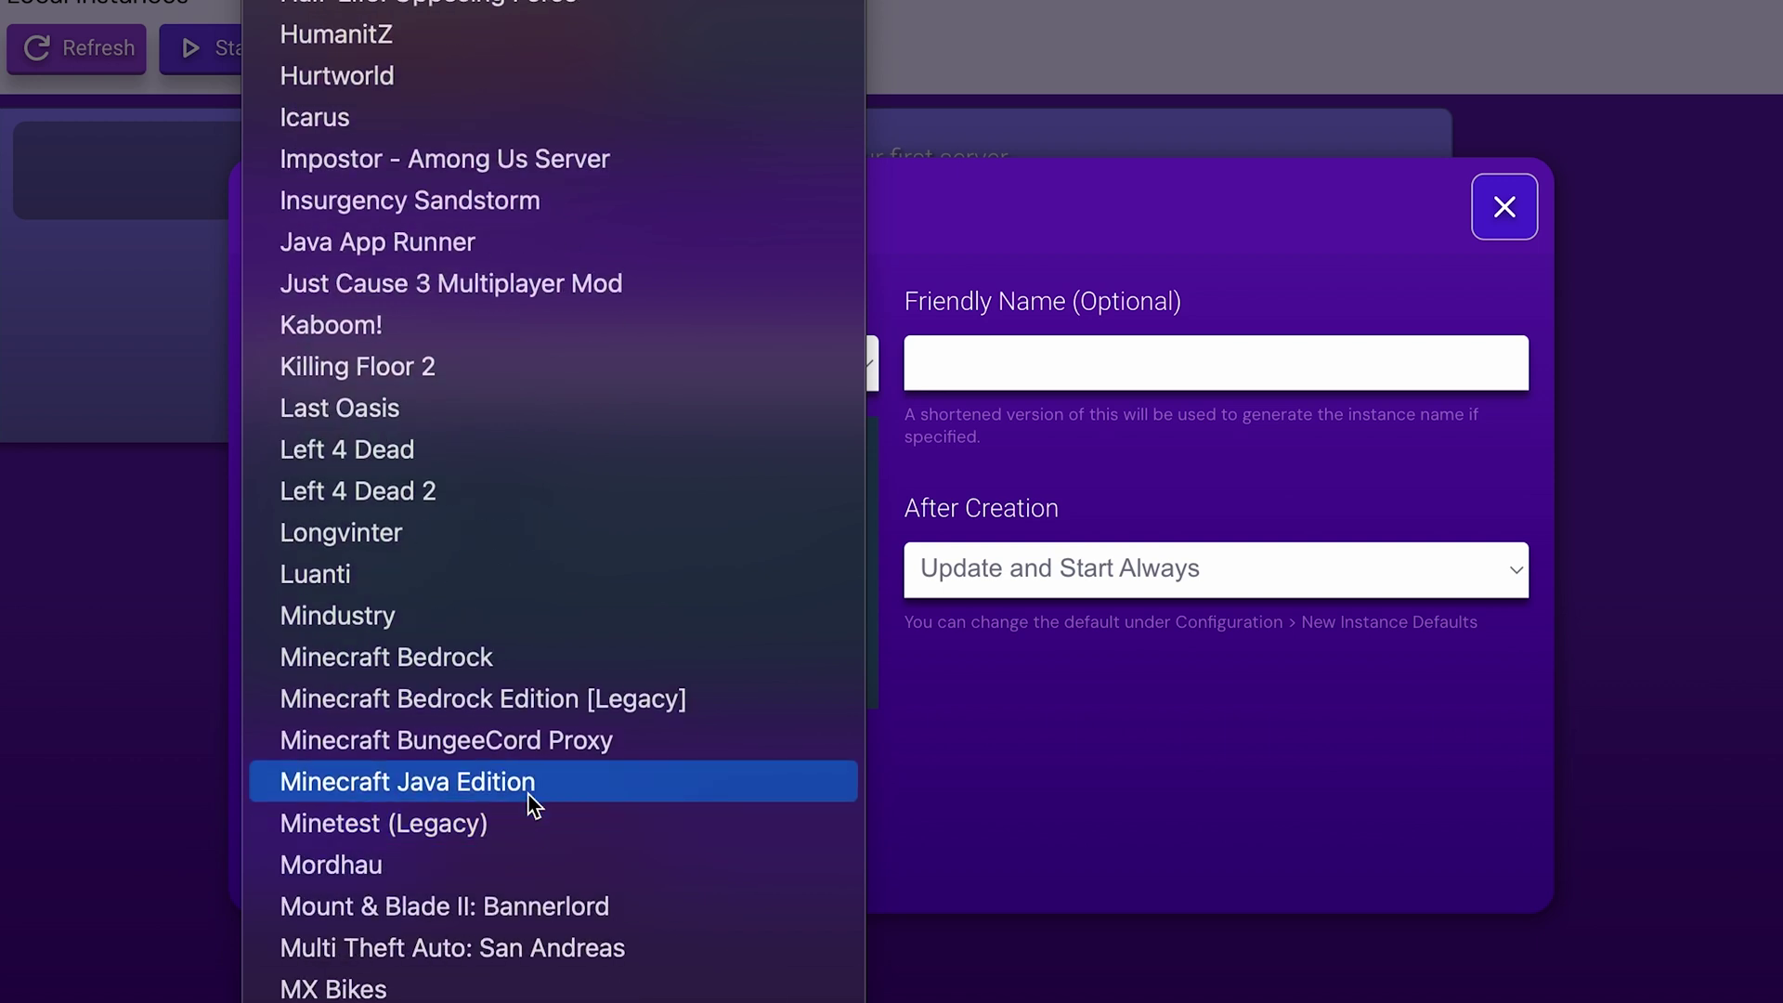
left_click(532, 782)
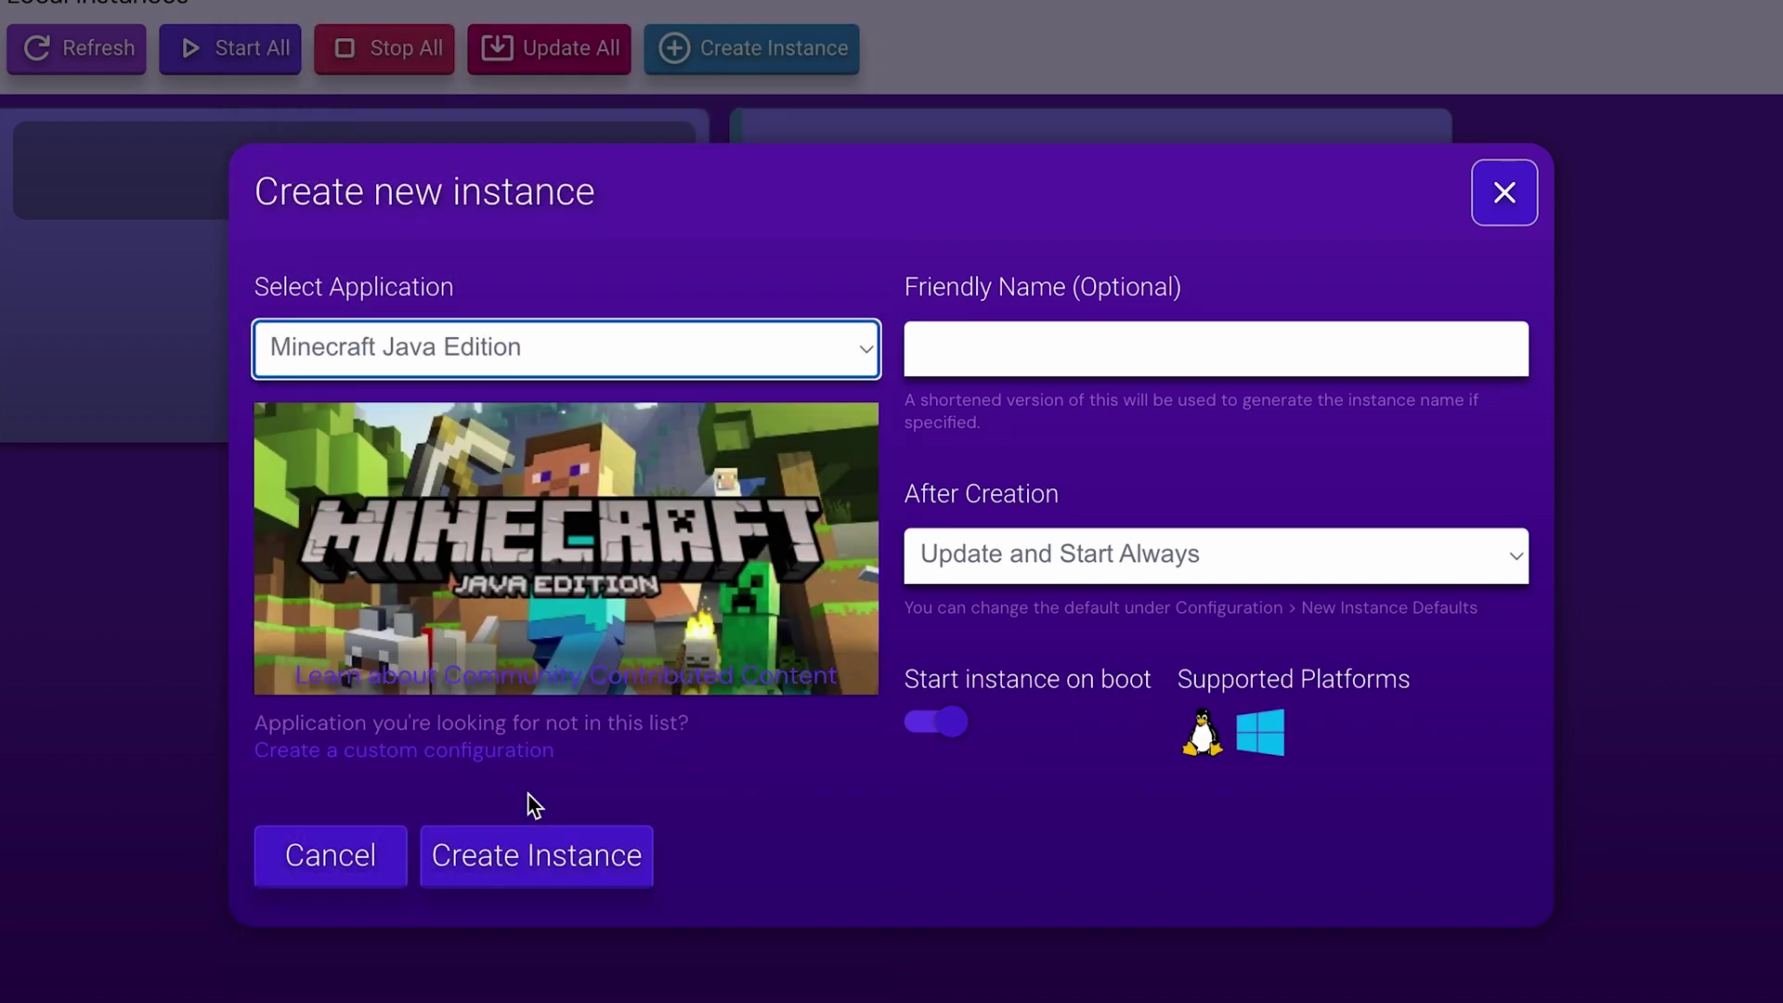
left_click(528, 792)
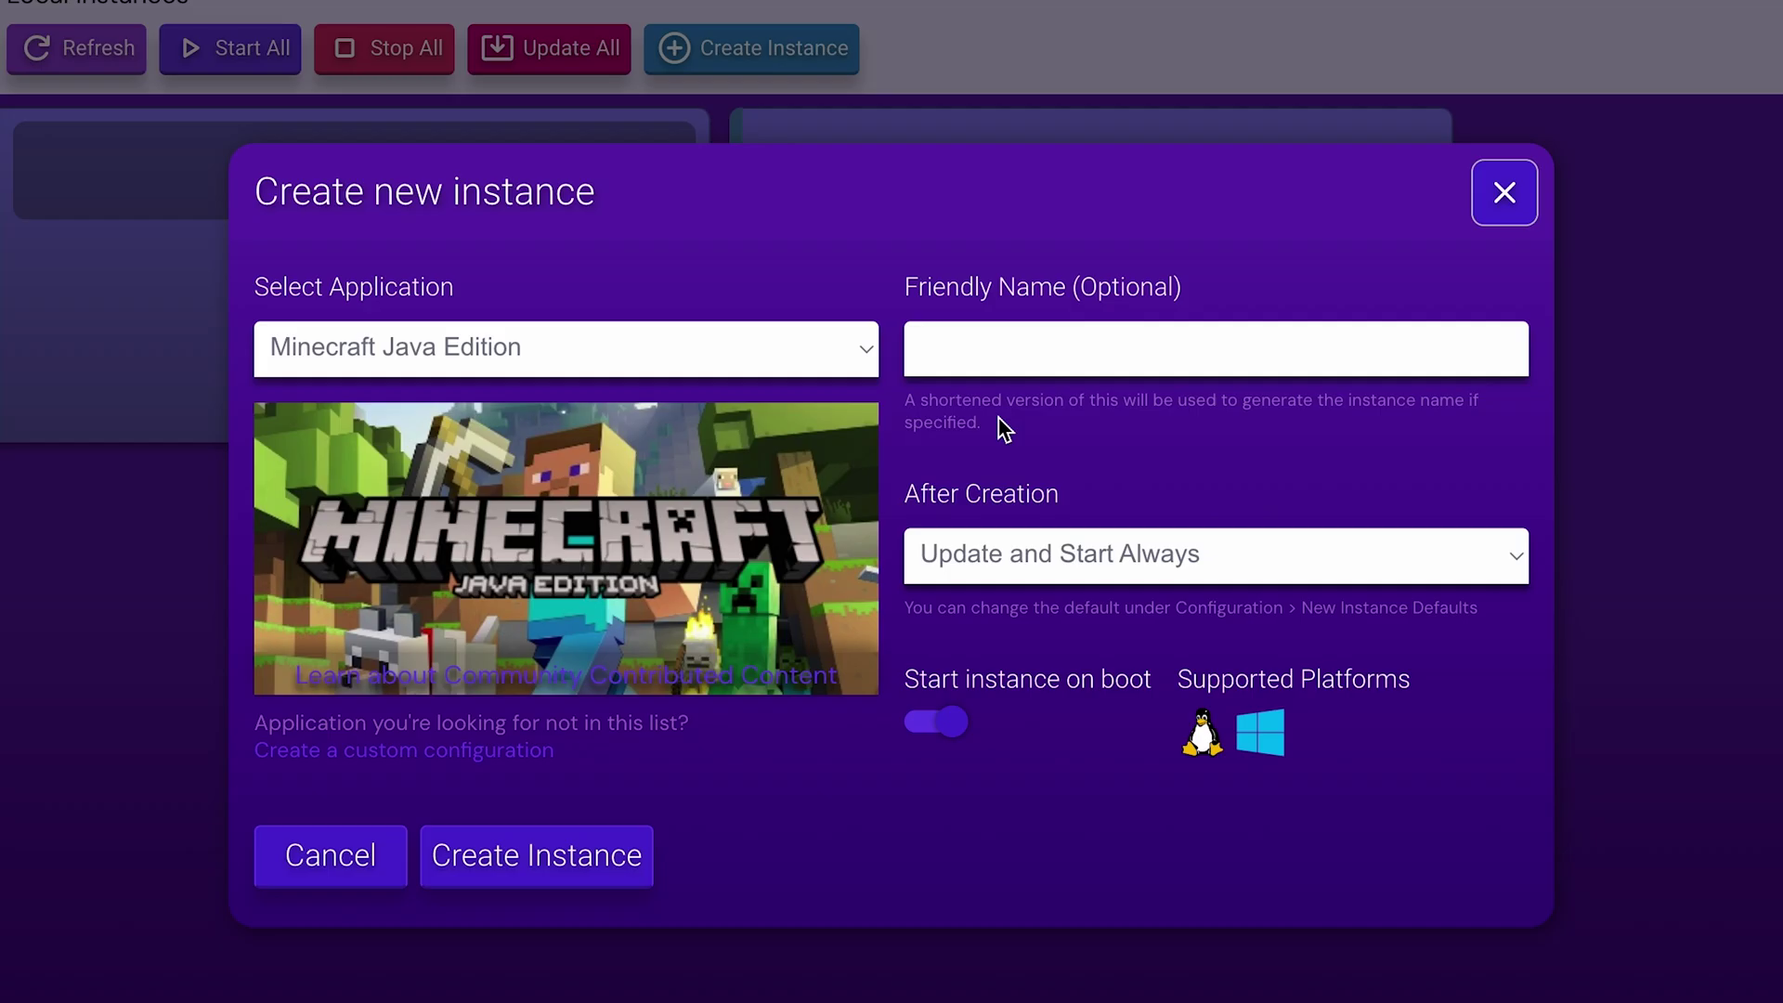
Step: Name the instance My Minecraft, keep Update and Start Always as its after-creation action, and create it
left_click(1047, 333)
type("My Minecraft")
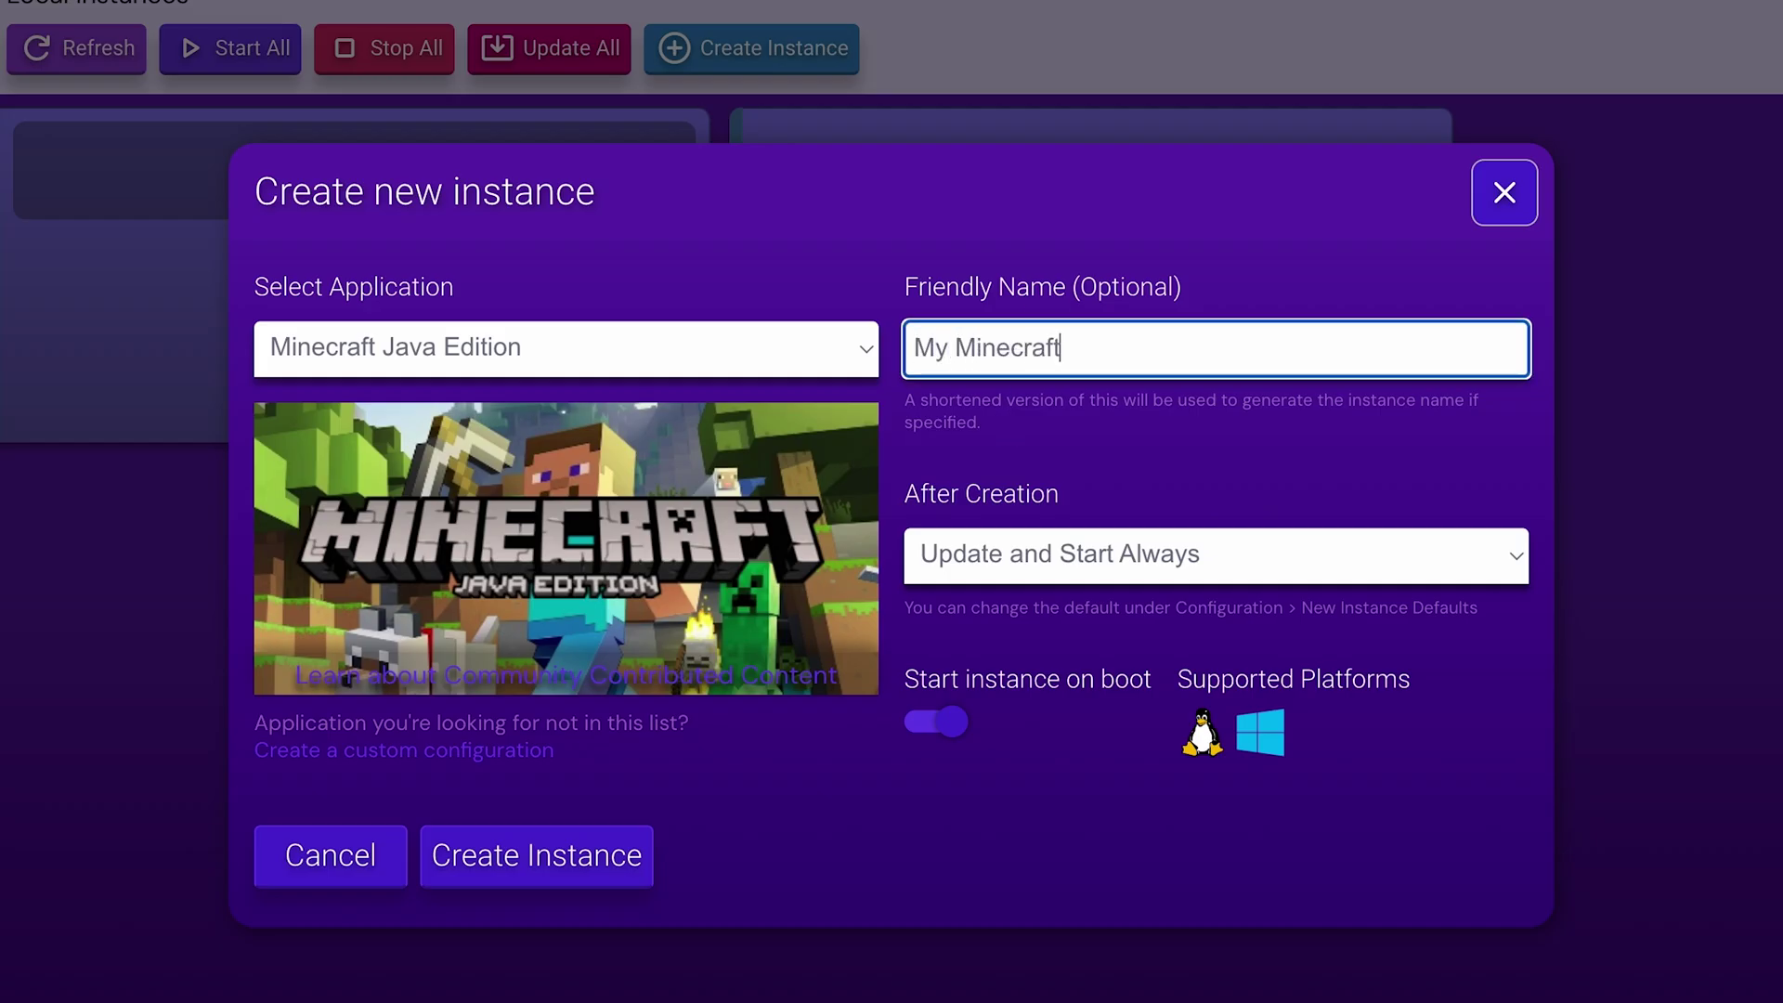
left_click(1042, 556)
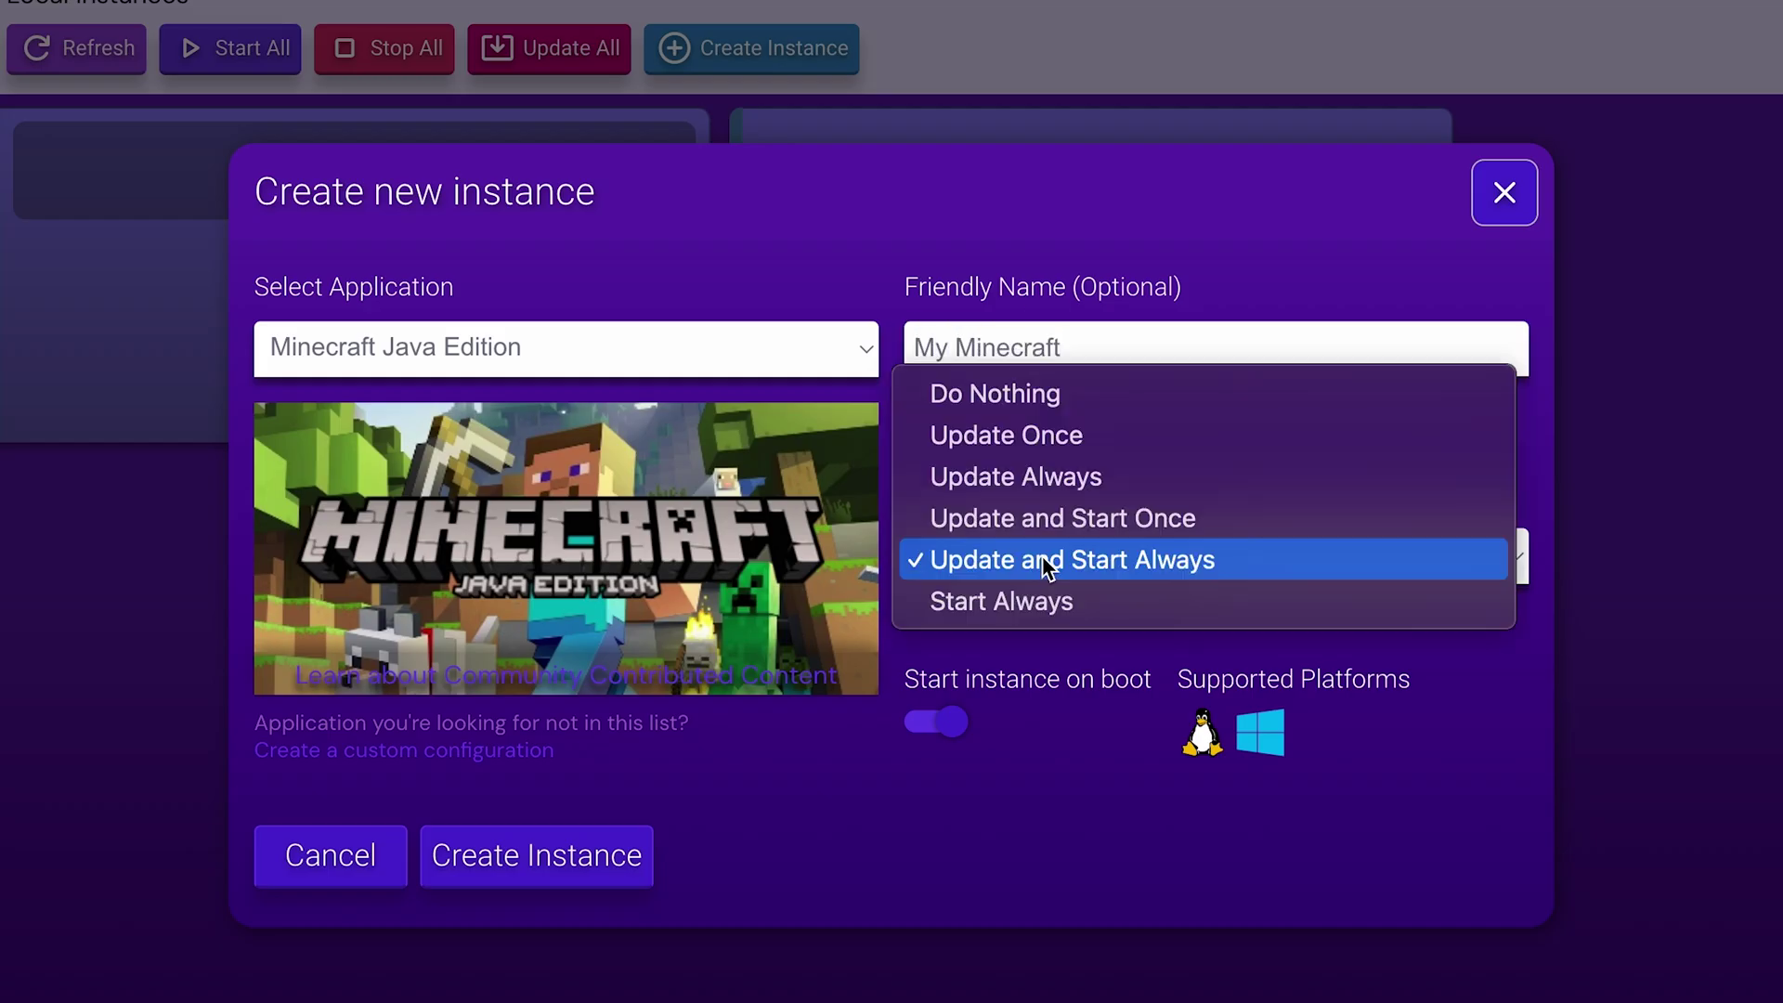
left_click(1043, 558)
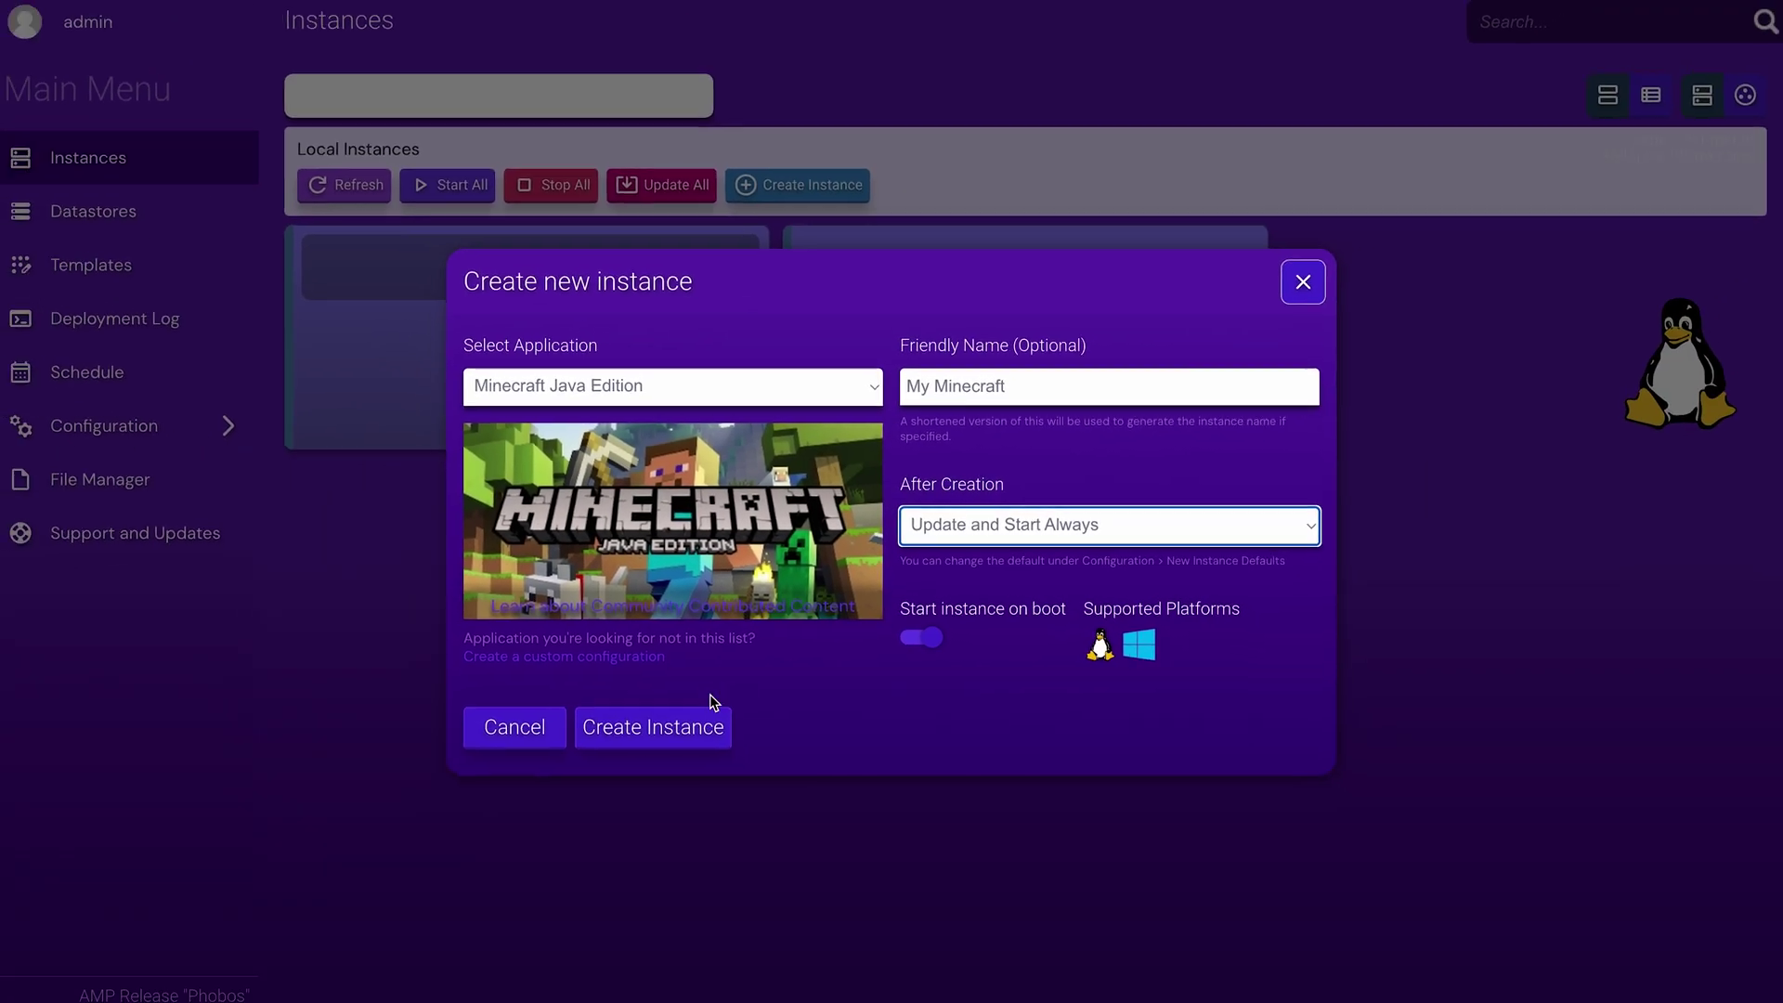
left_click(665, 728)
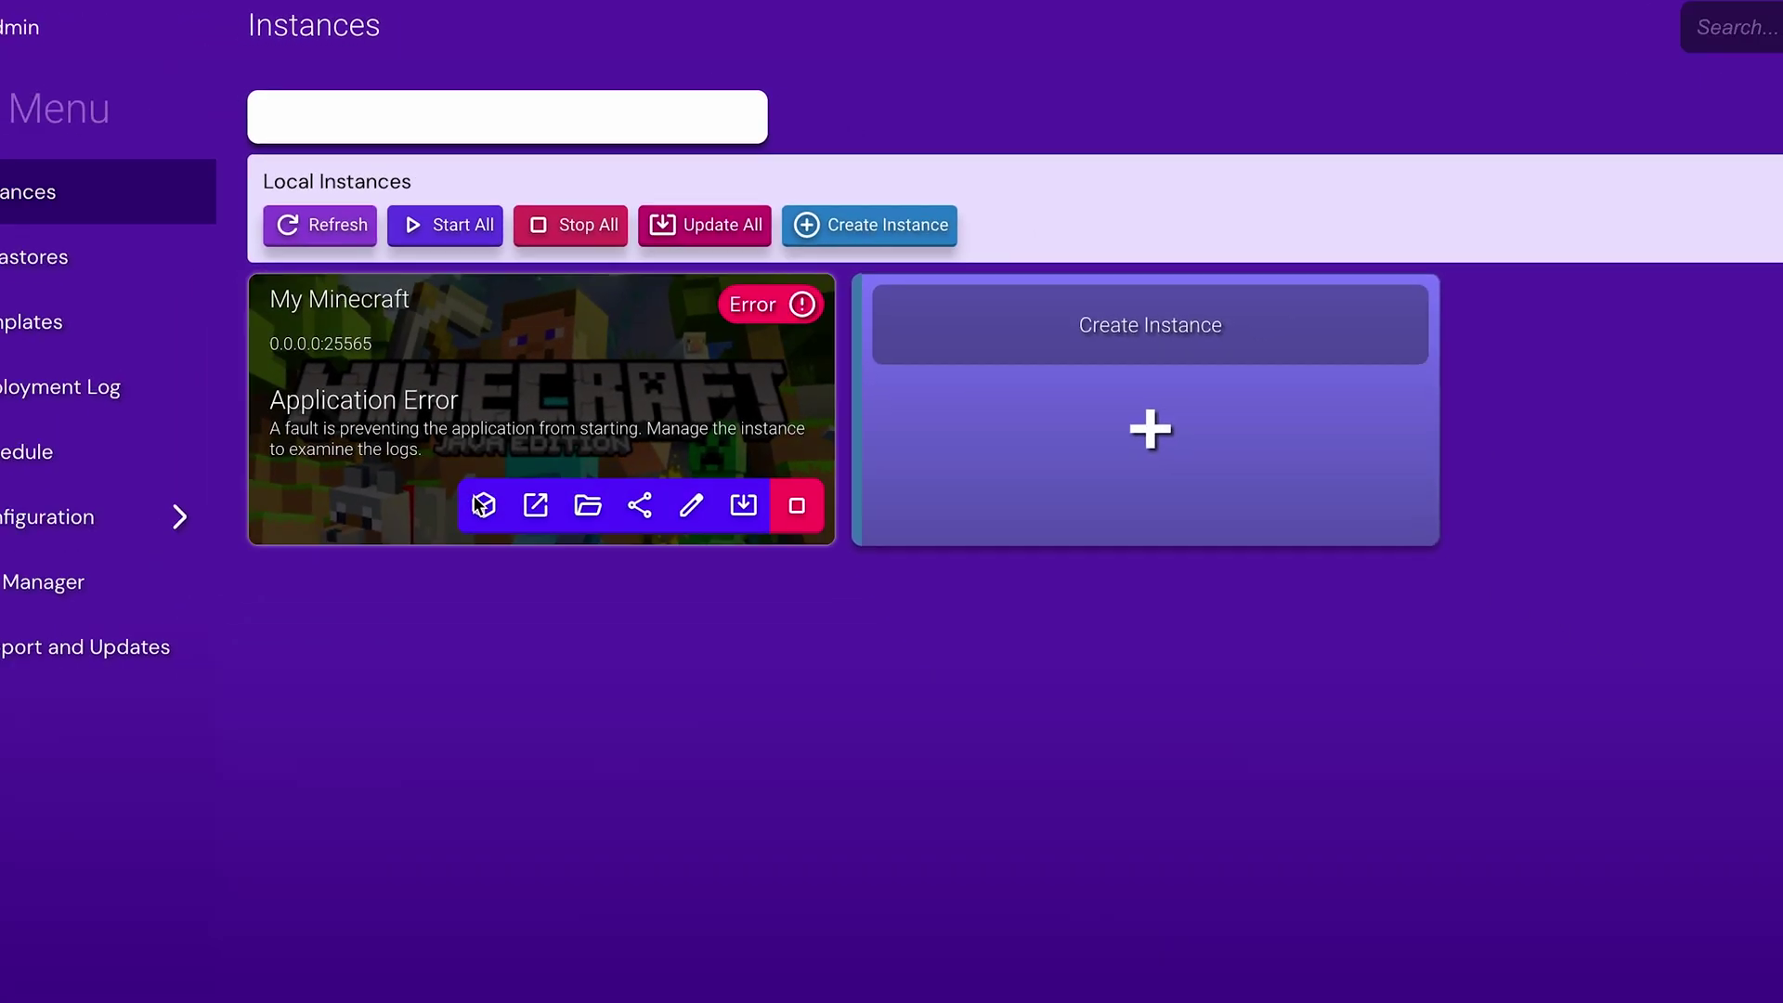
Step: In the My Minecraft instance's management view, highlight the primary endpoint address and open the configuration options
left_click(485, 681)
left_click(541, 622)
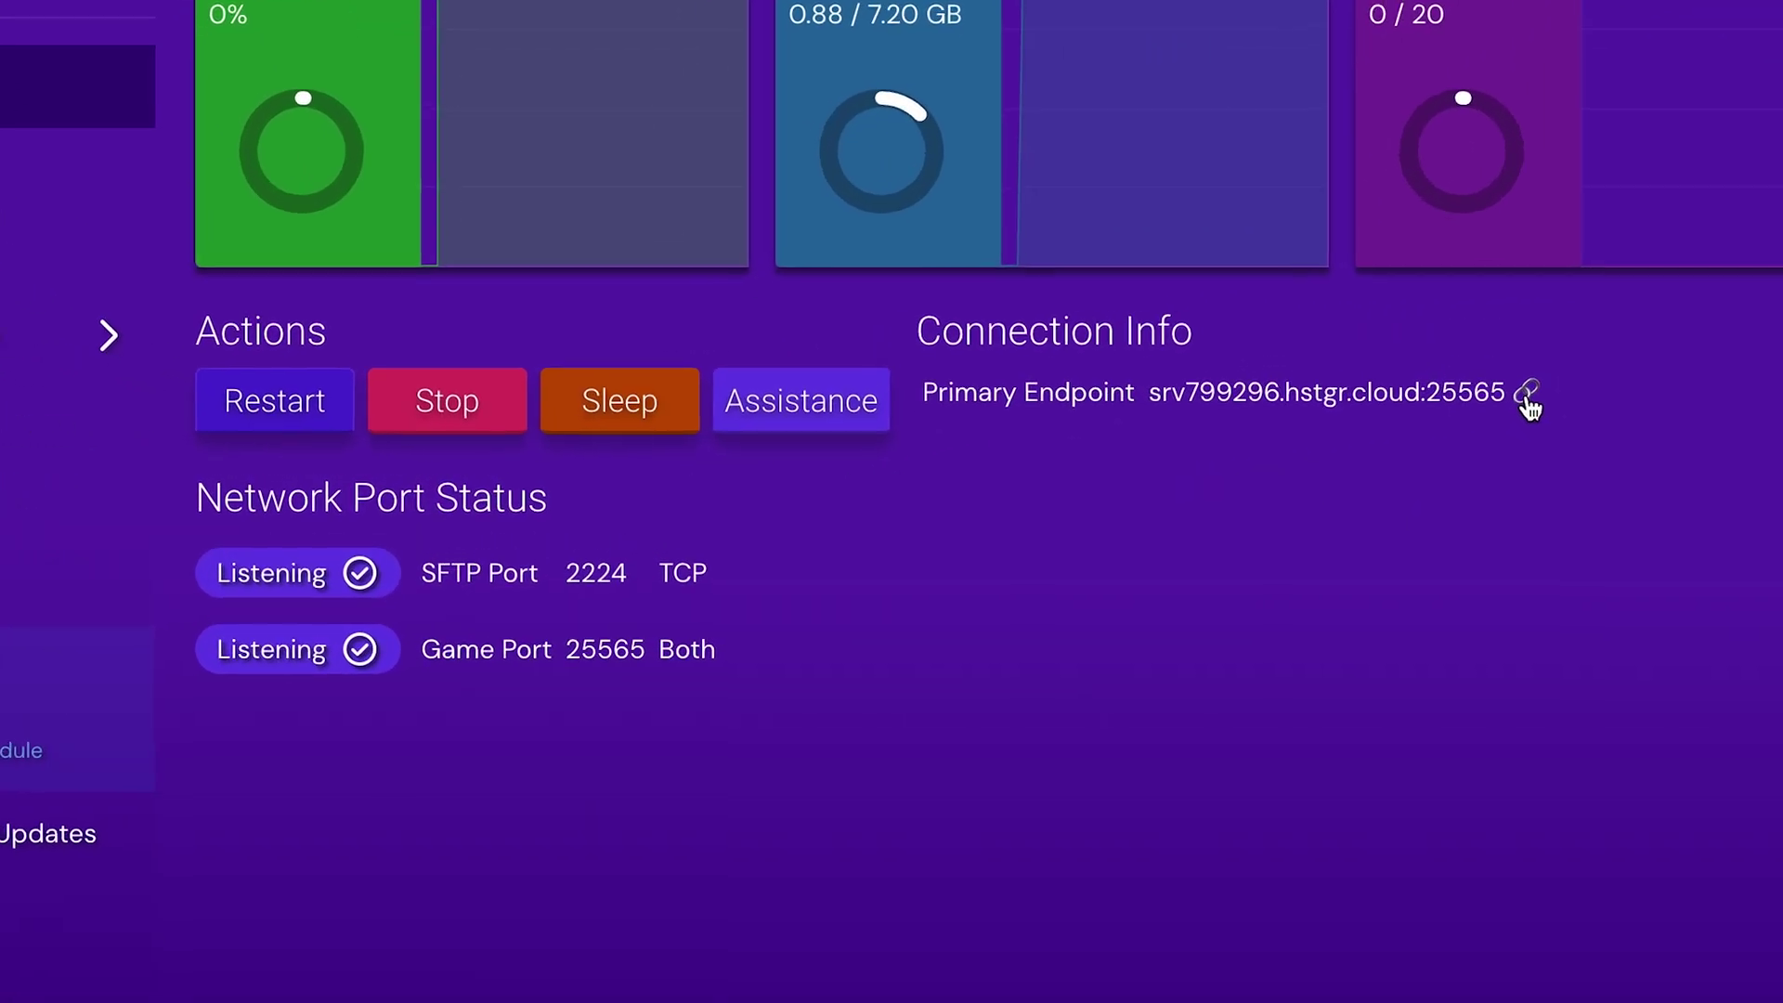
left_click_drag(1563, 388, 1183, 386)
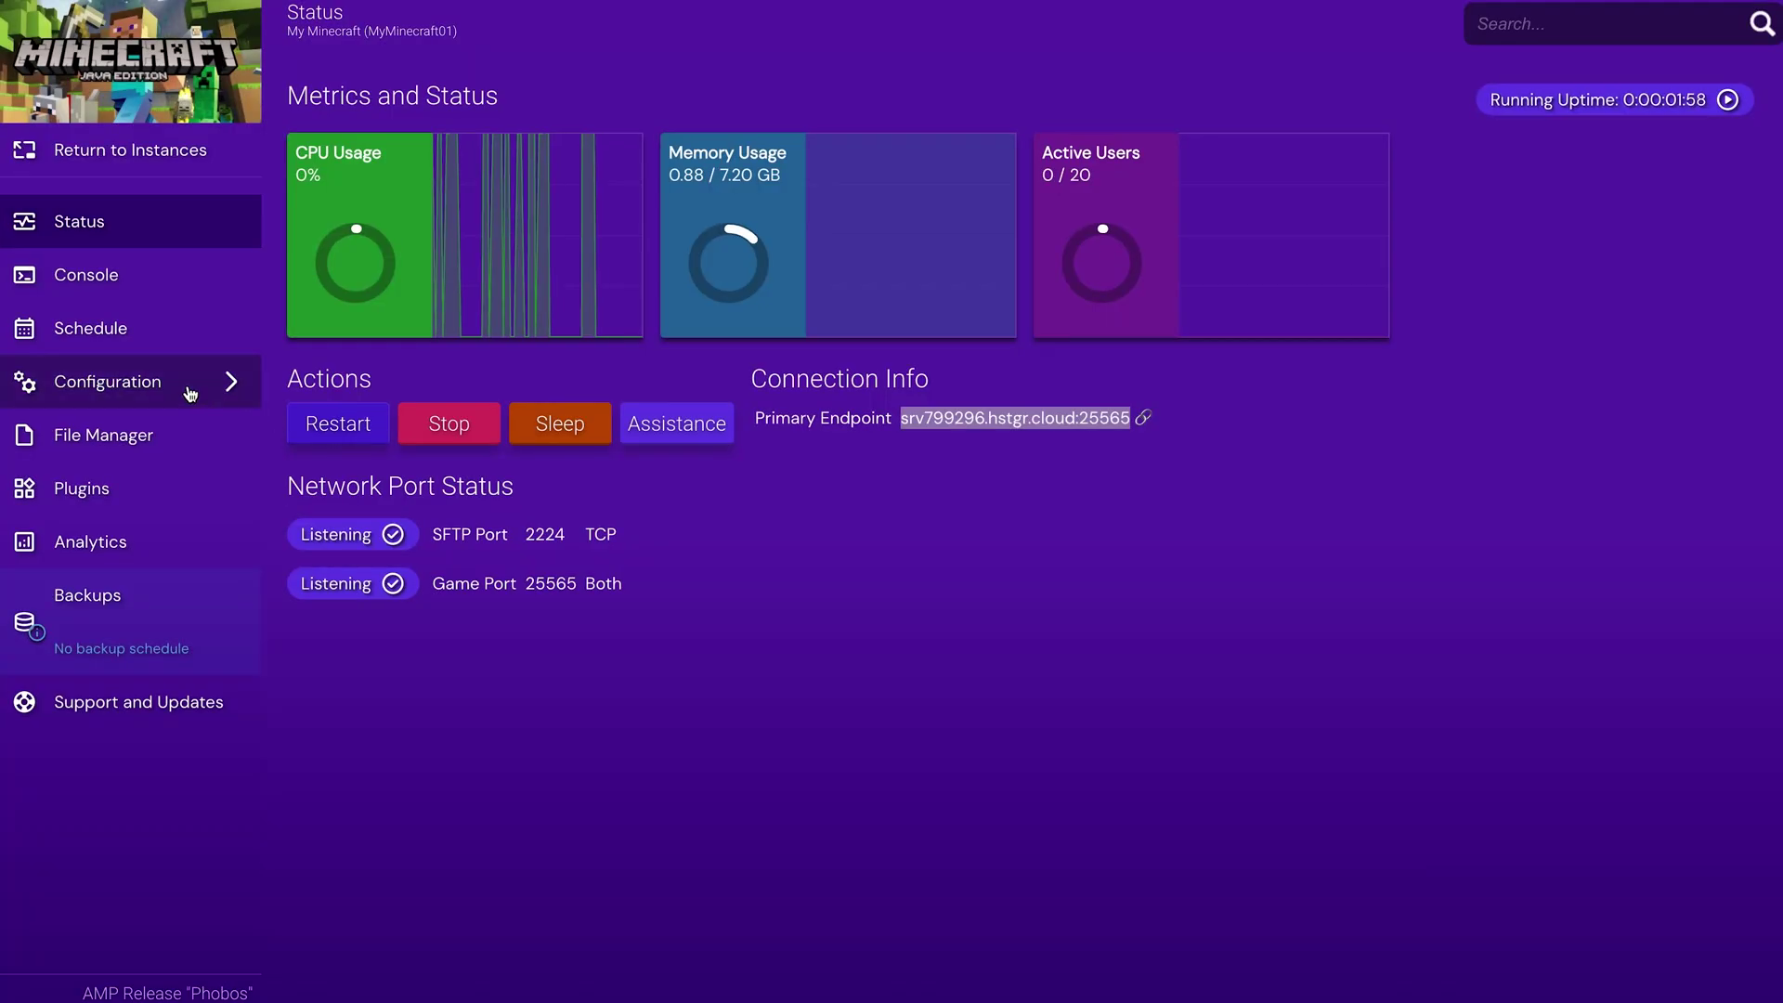
left_click(192, 394)
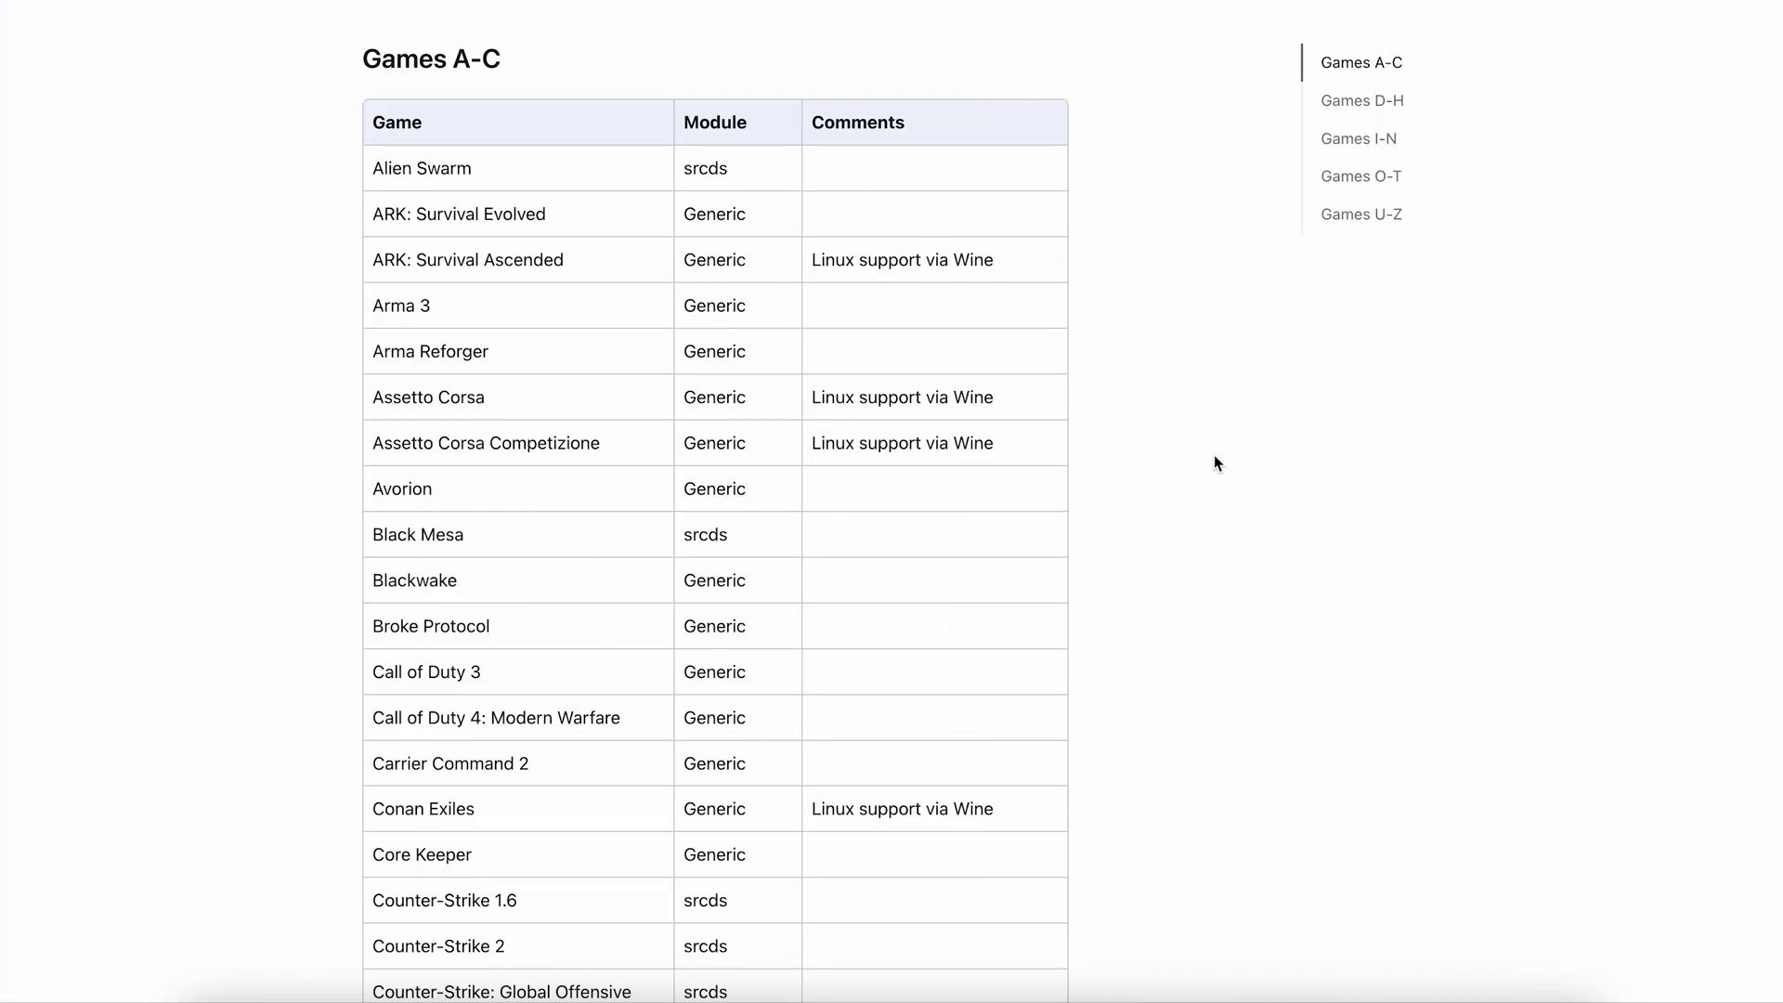
Step: Browse the supported games tables from Games A-C through to Games D-H
scroll(1213, 454, "down", 3)
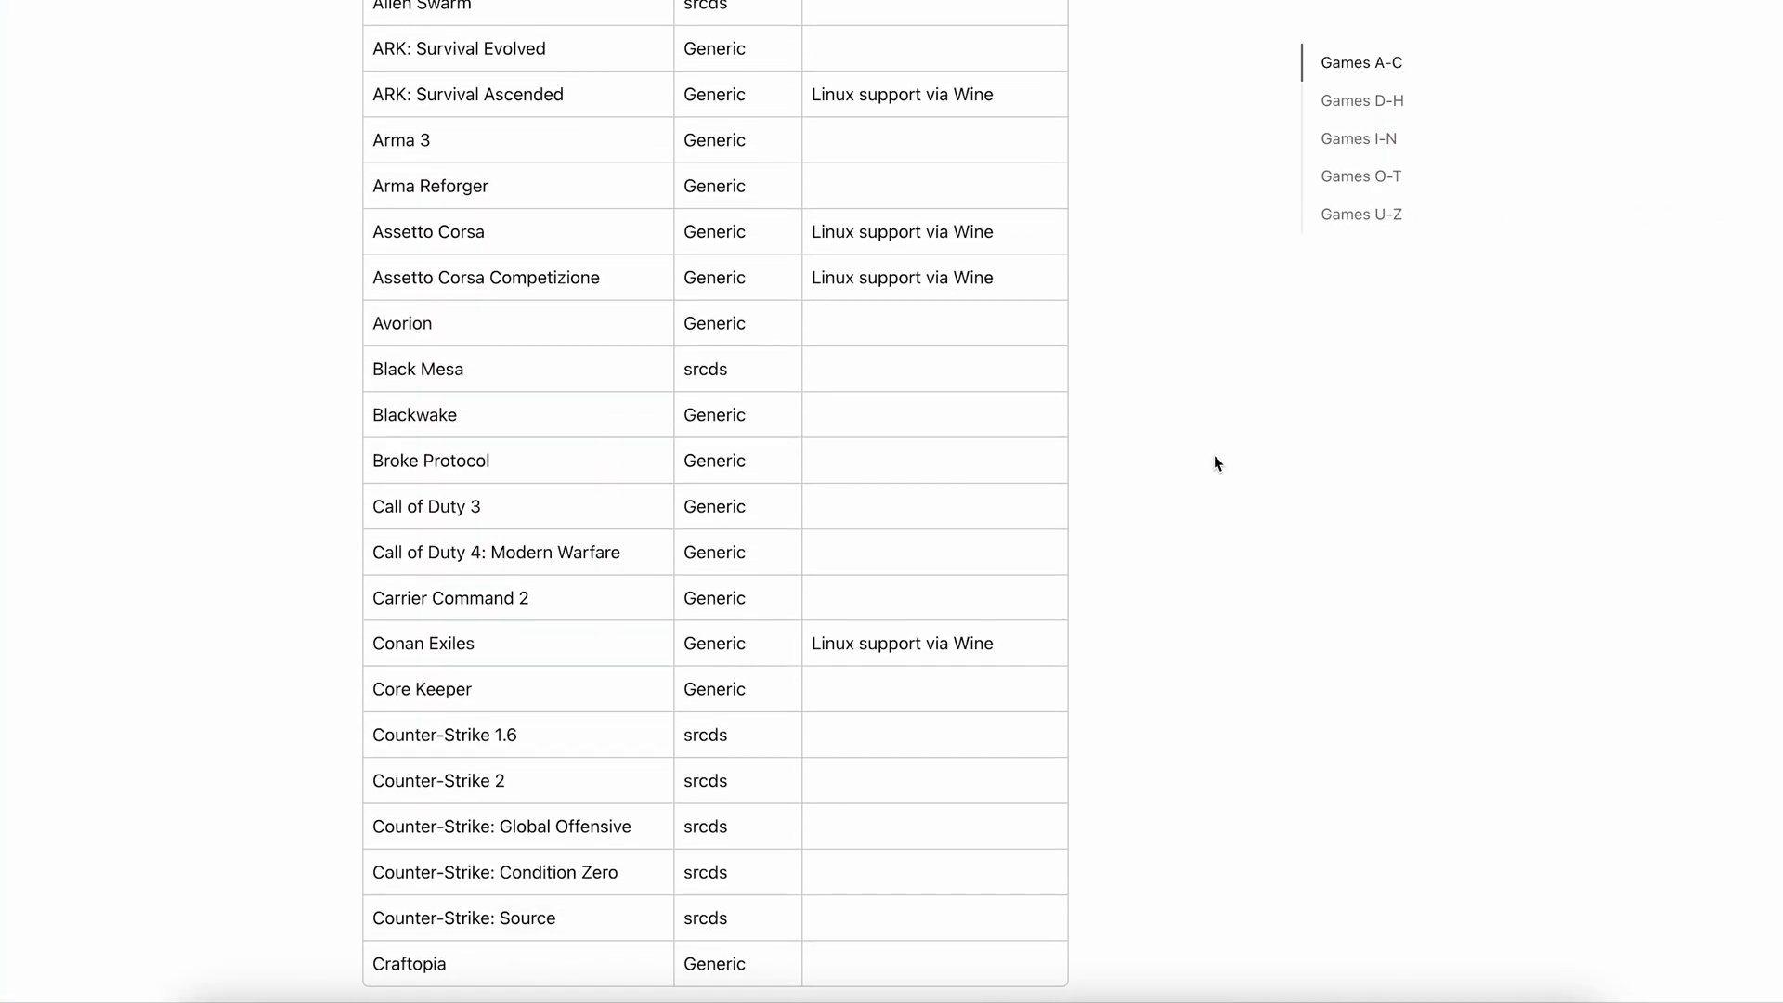
scroll(1213, 455, "down", 5)
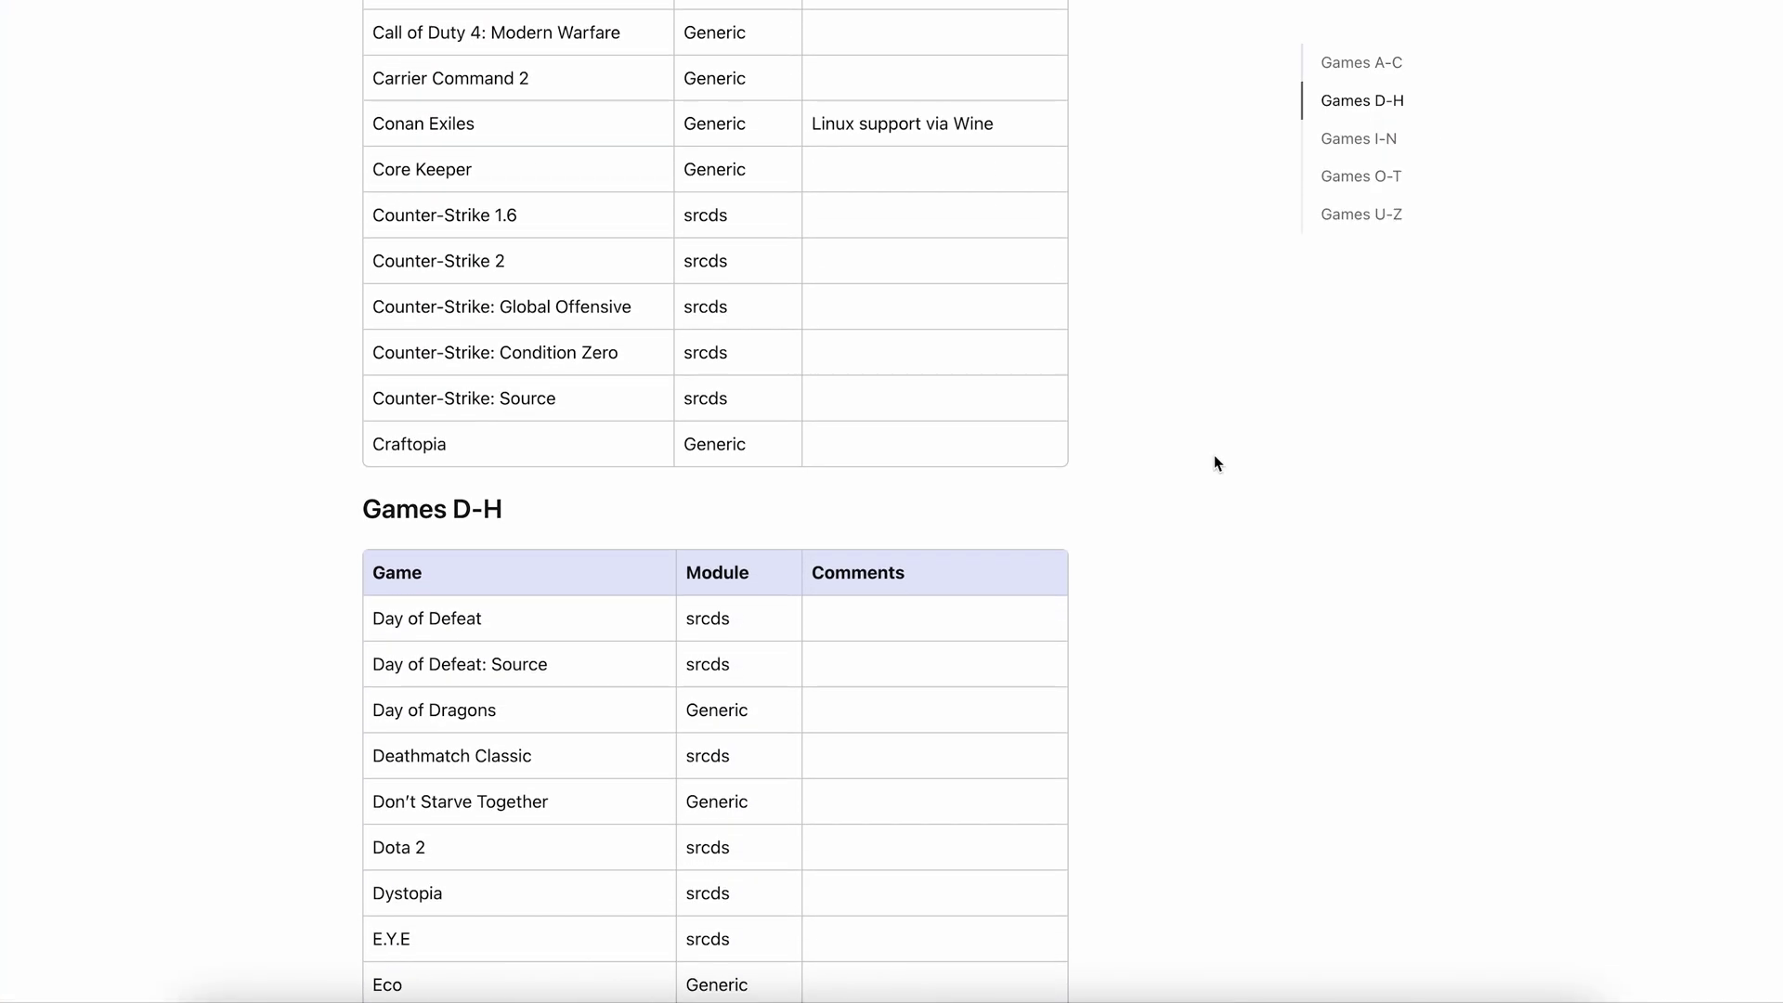